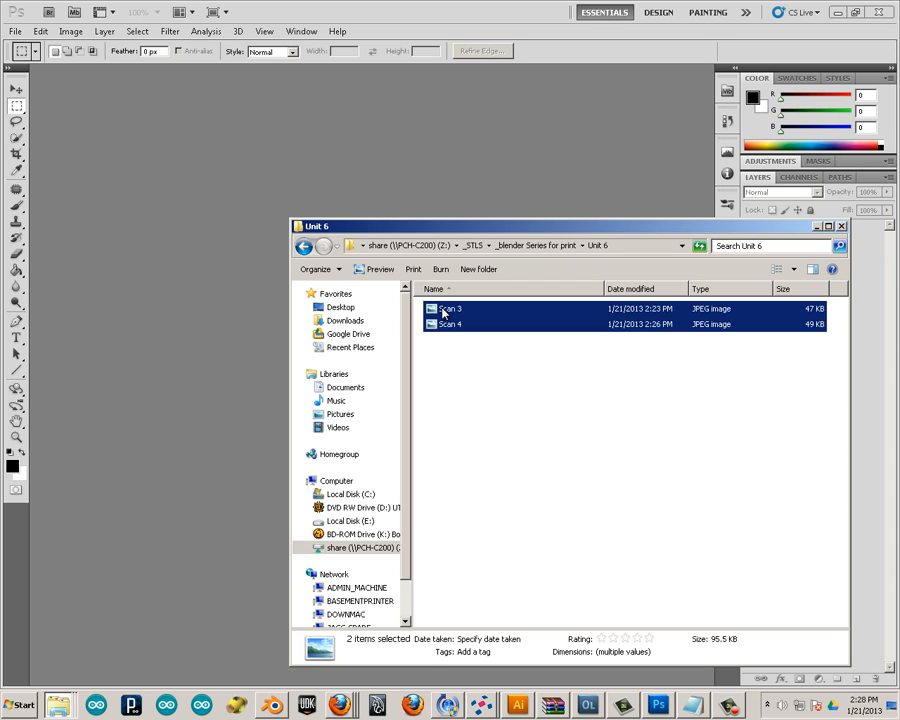
- Open the Scan 3 and Scan 4 JPEG images from the Unit 6 folder in Photoshop
{"action": "left_click_drag", "start_coordinate": [443, 313], "coordinate": [134, 224]}
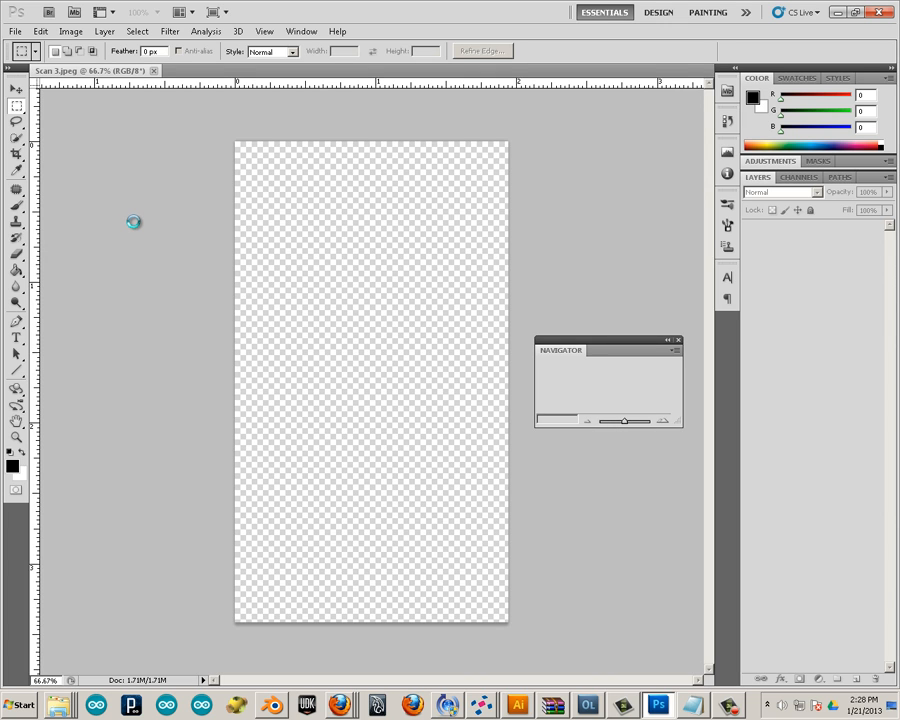
{"action": "left_click", "coordinate": [104, 70]}
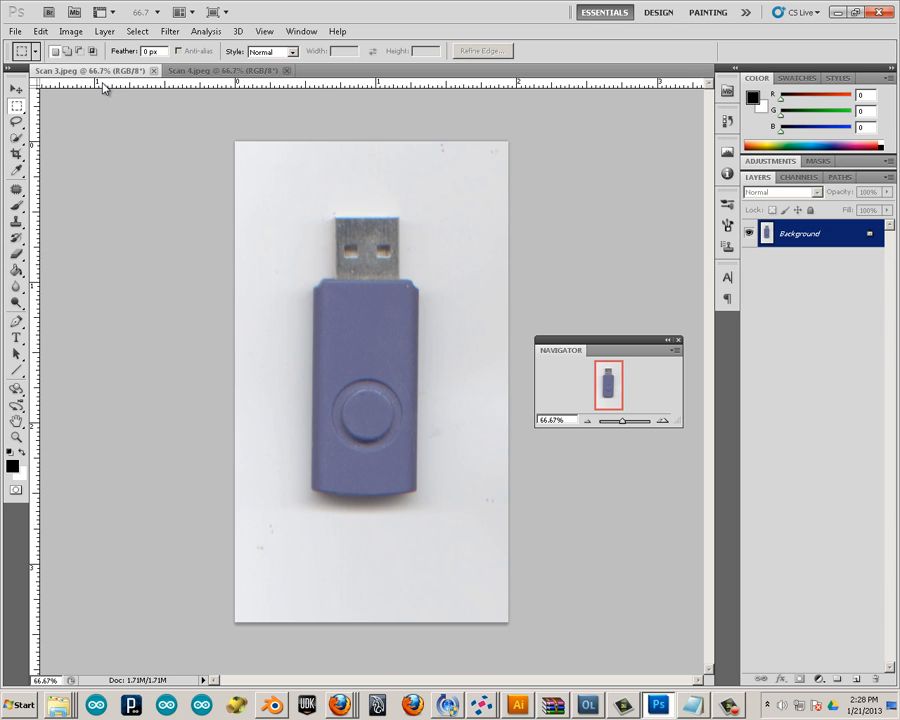
- Check the image size and resolution of Scan 3 without changing them, and bring up the Scan 4 document
{"action": "left_click", "coordinate": [69, 31]}
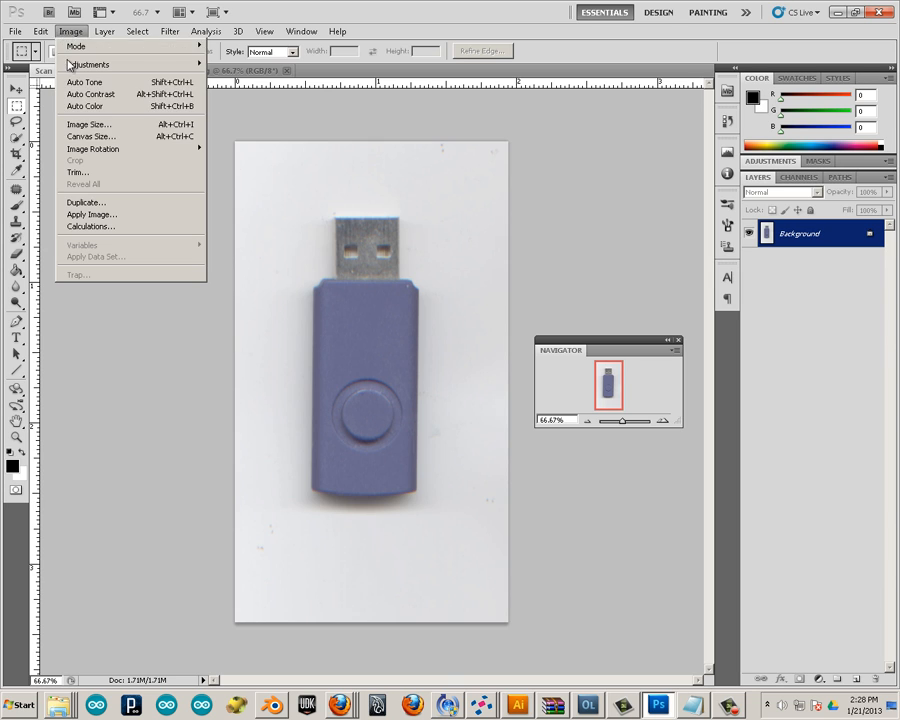
{"action": "left_click", "coordinate": [88, 127]}
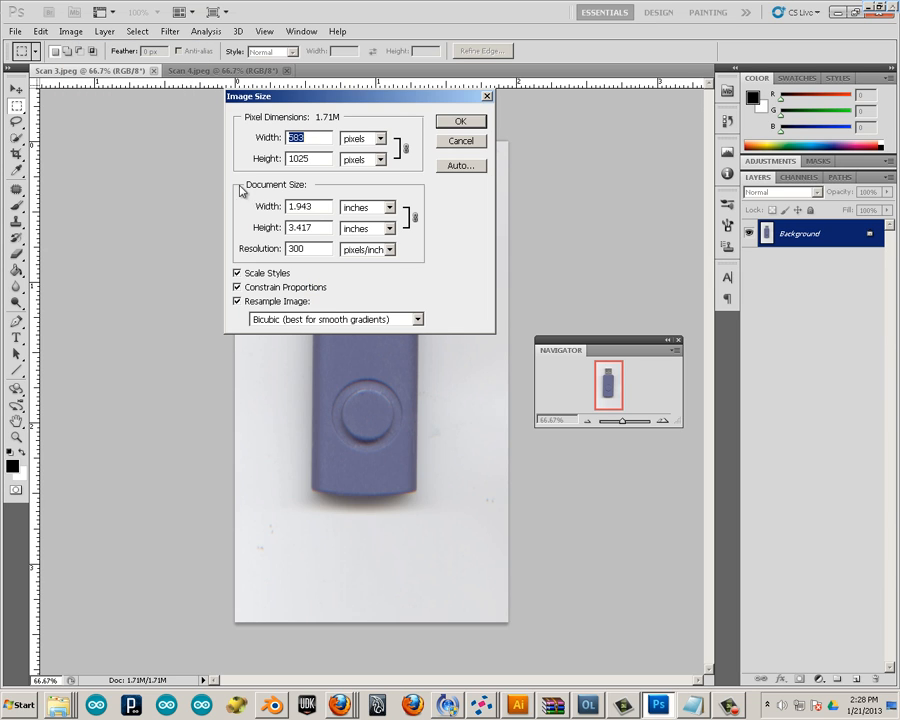
{"action": "double_click", "coordinate": [298, 249]}
{"action": "left_click", "coordinate": [460, 141]}
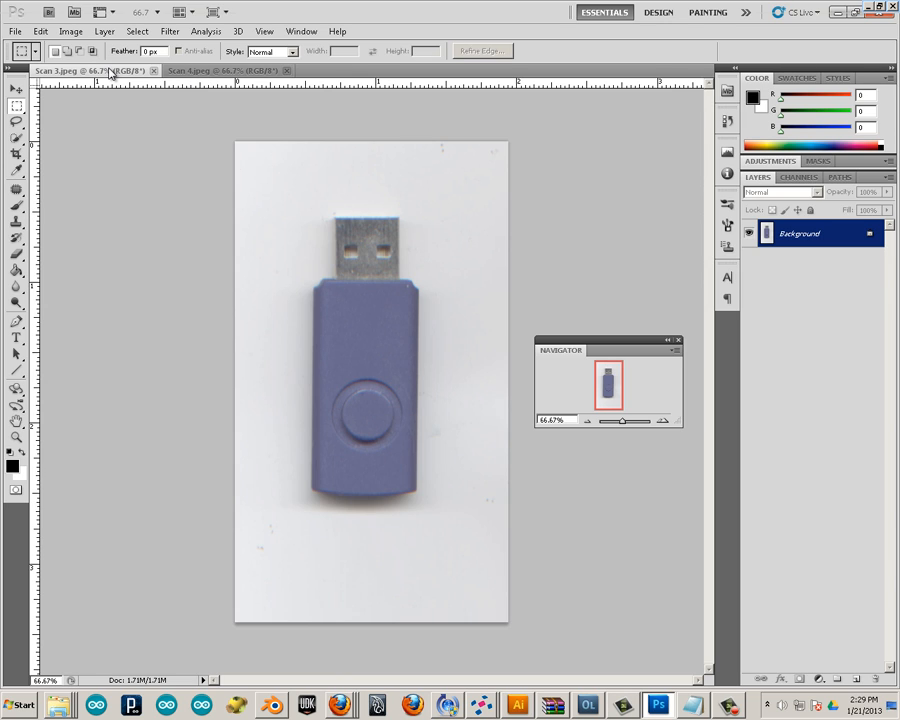
{"action": "left_click", "coordinate": [187, 75]}
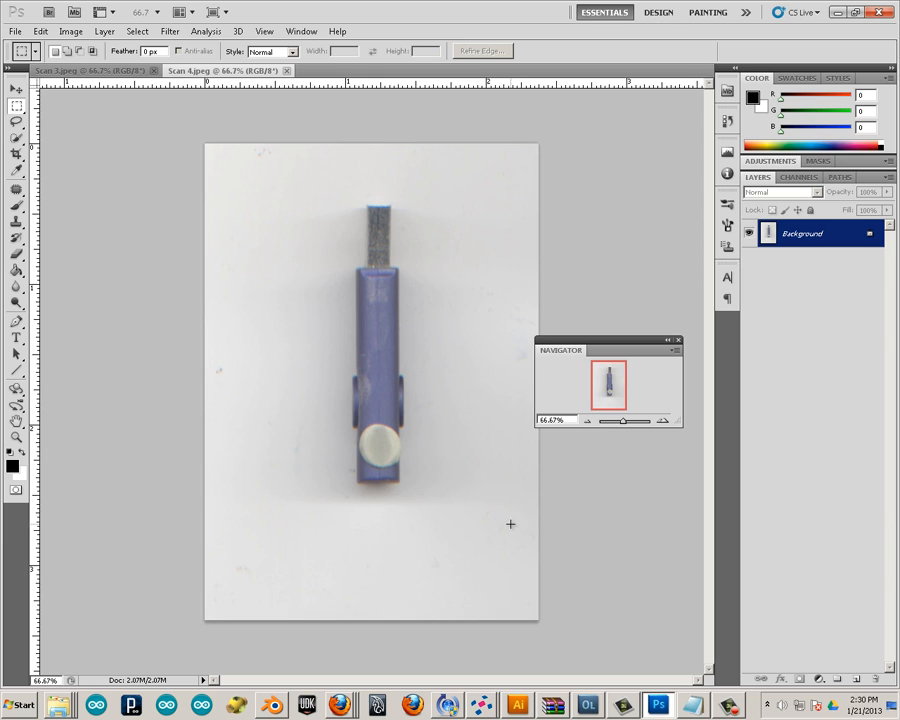
- Switch to the Notepad list of sizes and add 32, 64 and 128 on separate lines above 512
{"action": "left_click", "coordinate": [695, 706]}
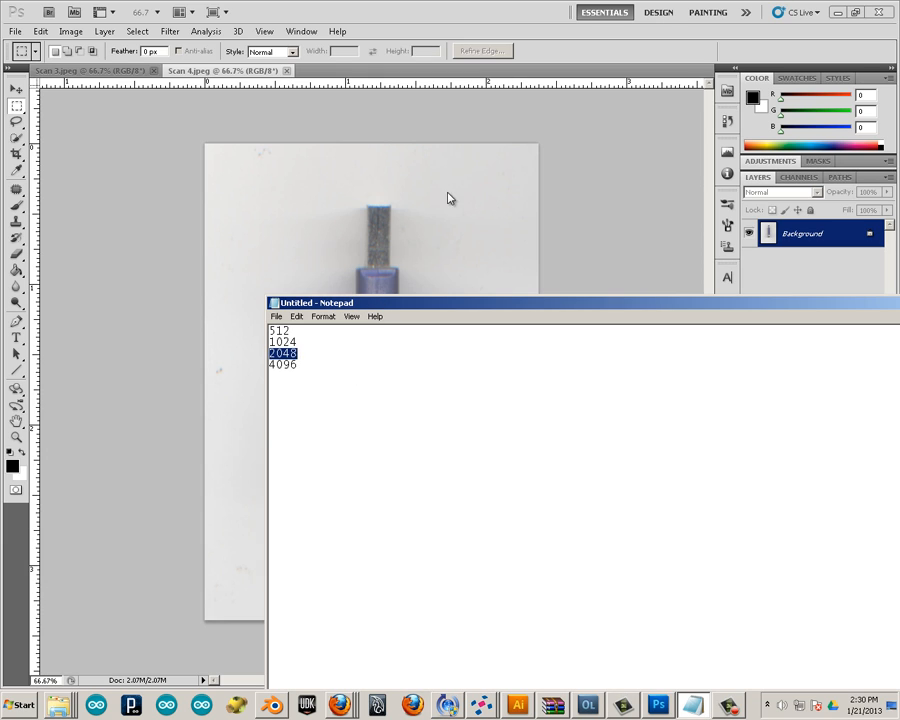
{"action": "left_click_drag", "start_coordinate": [377, 304], "coordinate": [512, 175]}
{"action": "left_click", "coordinate": [455, 235]}
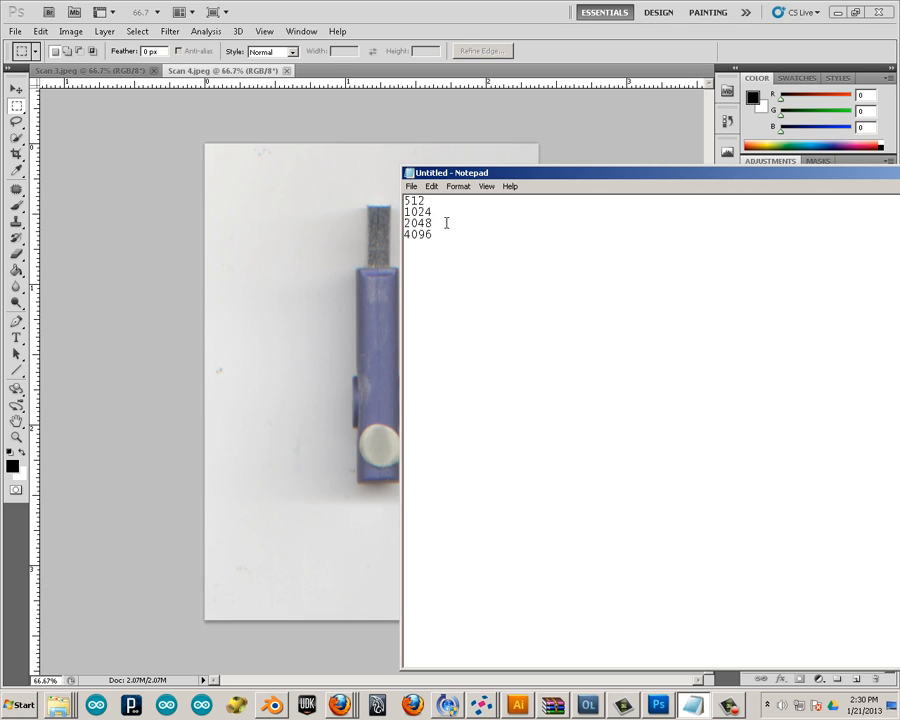
{"action": "left_click", "coordinate": [406, 203]}
{"action": "key", "text": "Return"}
{"action": "type", "text": "32"}
{"action": "key", "text": "Return"}
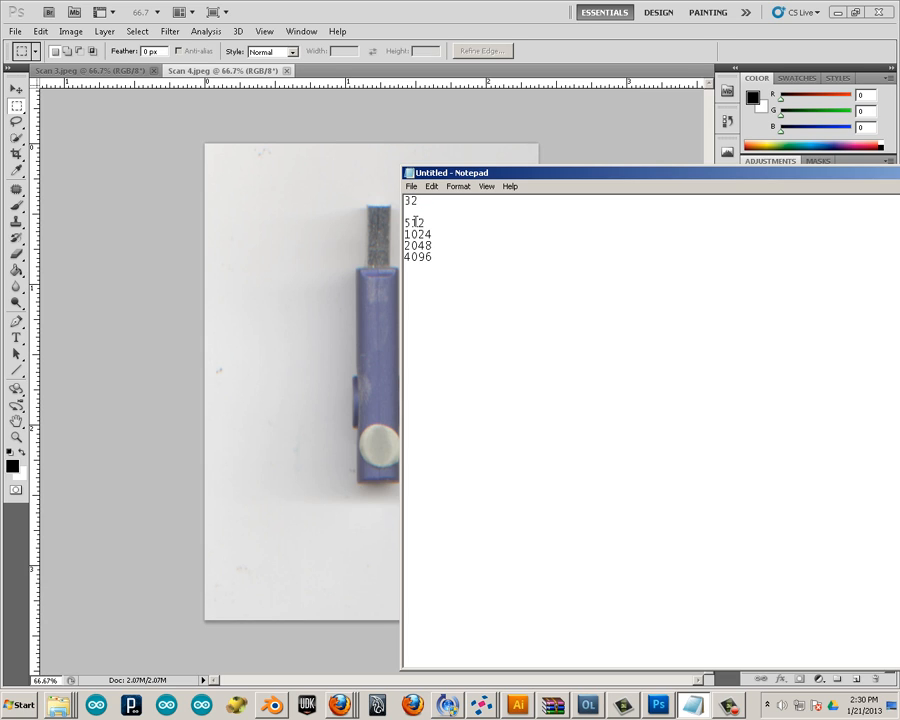
{"action": "type", "text": "64"}
{"action": "key", "text": "Return"}
{"action": "type", "text": "128"}
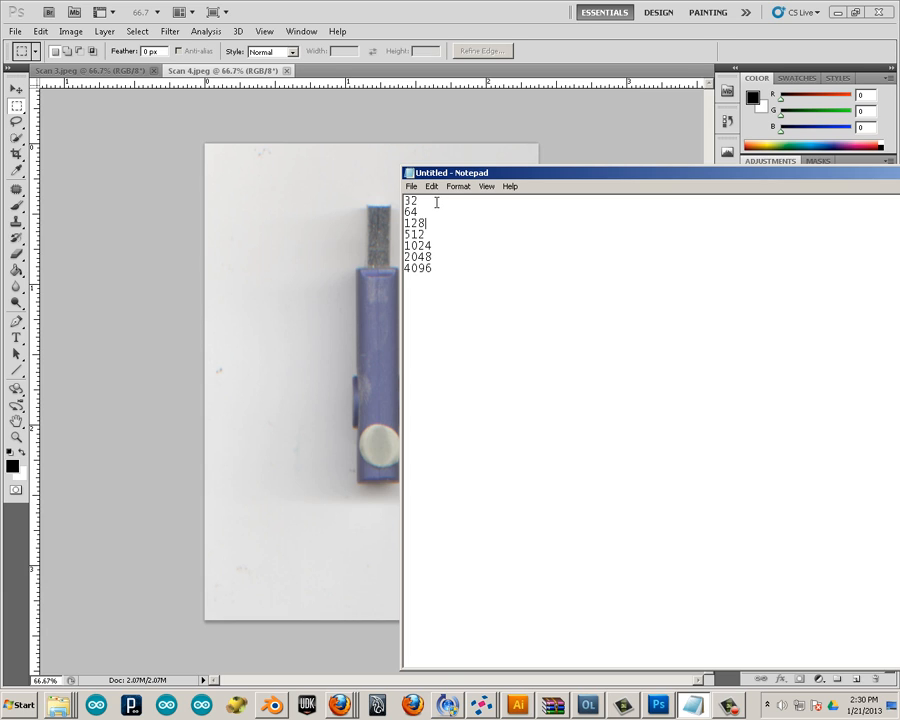
- Go through the pixel sizes in the Notepad list one by one, keeping the list beside the scan
{"action": "left_click_drag", "start_coordinate": [436, 201], "coordinate": [419, 213]}
{"action": "left_click_drag", "start_coordinate": [430, 223], "coordinate": [391, 235]}
{"action": "left_click_drag", "start_coordinate": [430, 234], "coordinate": [372, 241]}
{"action": "key", "text": "alt"}
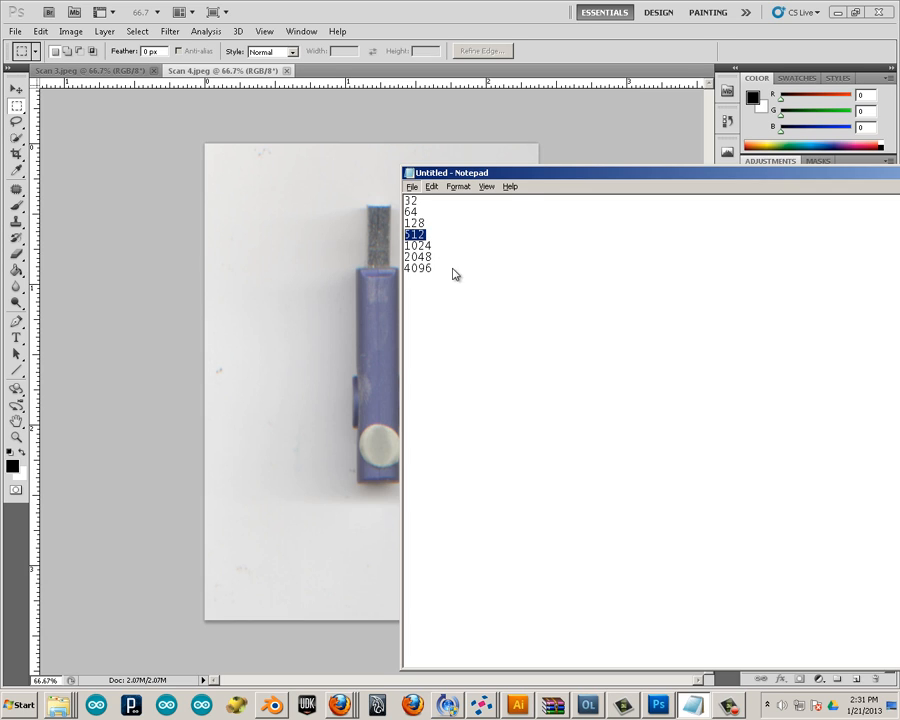
{"action": "left_click_drag", "start_coordinate": [516, 173], "coordinate": [424, 252]}
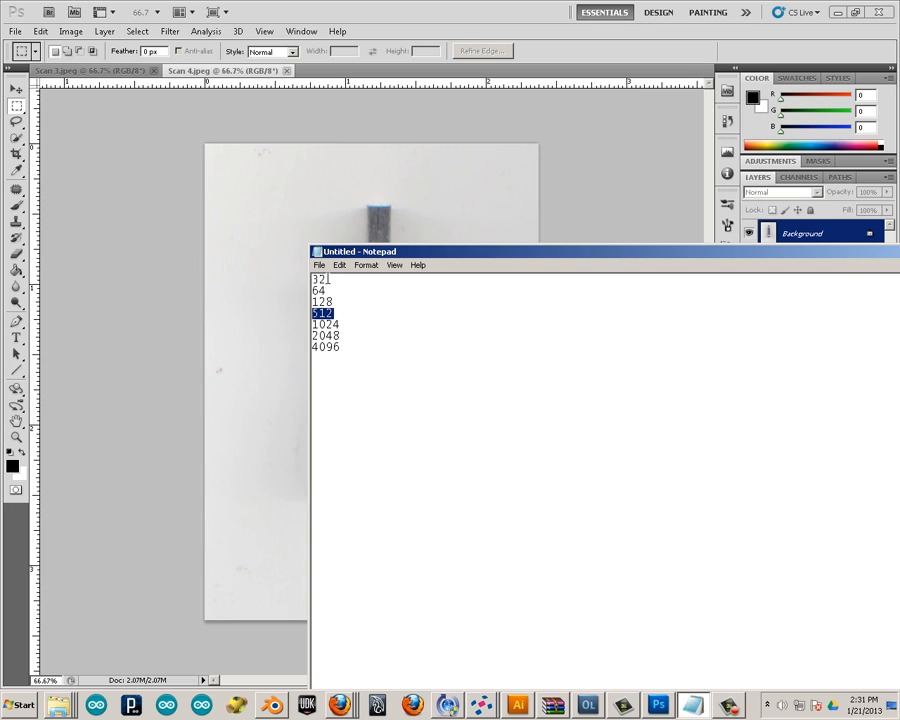
{"action": "left_click_drag", "start_coordinate": [328, 279], "coordinate": [272, 278]}
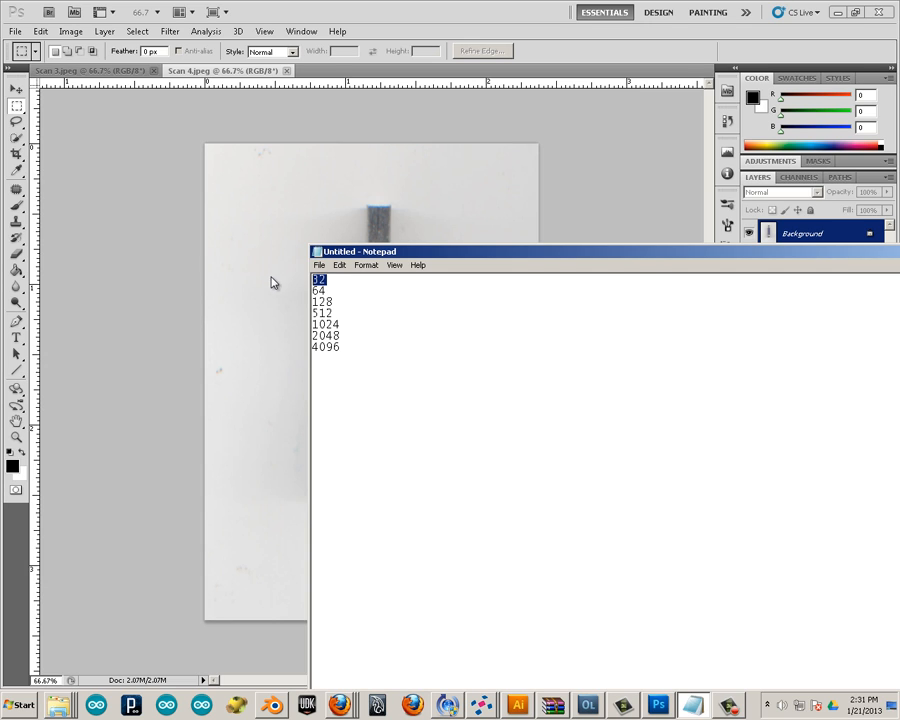
{"action": "left_click_drag", "start_coordinate": [333, 291], "coordinate": [251, 281]}
{"action": "left_click_drag", "start_coordinate": [353, 305], "coordinate": [17, 287]}
{"action": "left_click", "coordinate": [352, 314]}
{"action": "left_click", "coordinate": [398, 378]}
{"action": "left_click_drag", "start_coordinate": [535, 263], "coordinate": [800, 238]}
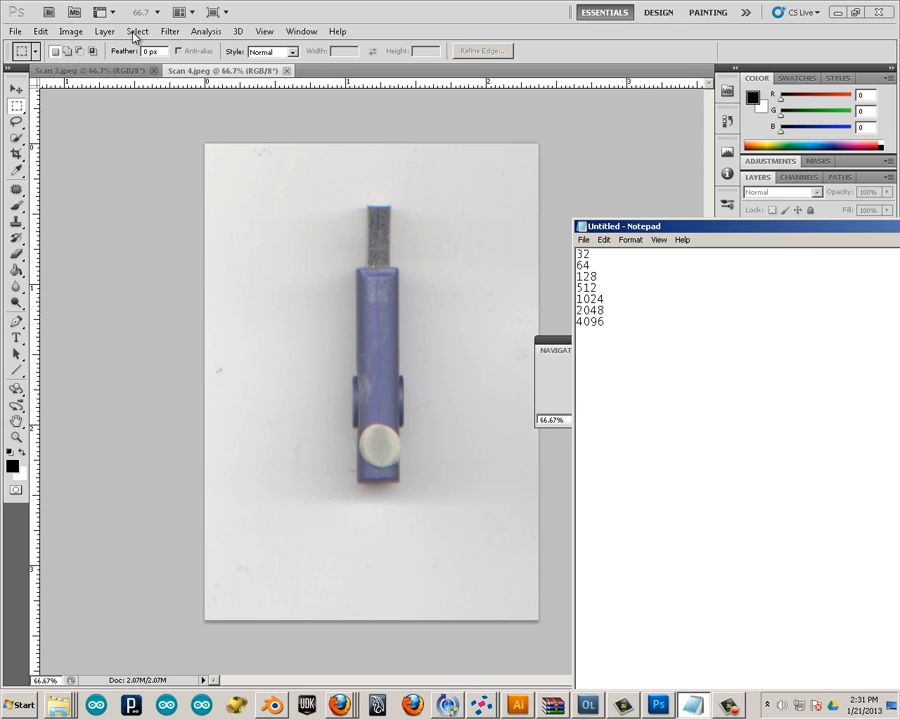
- Return to Photoshop, open the canvas size settings for Scan 4 and switch the units to pixels
{"action": "left_click", "coordinate": [93, 130]}
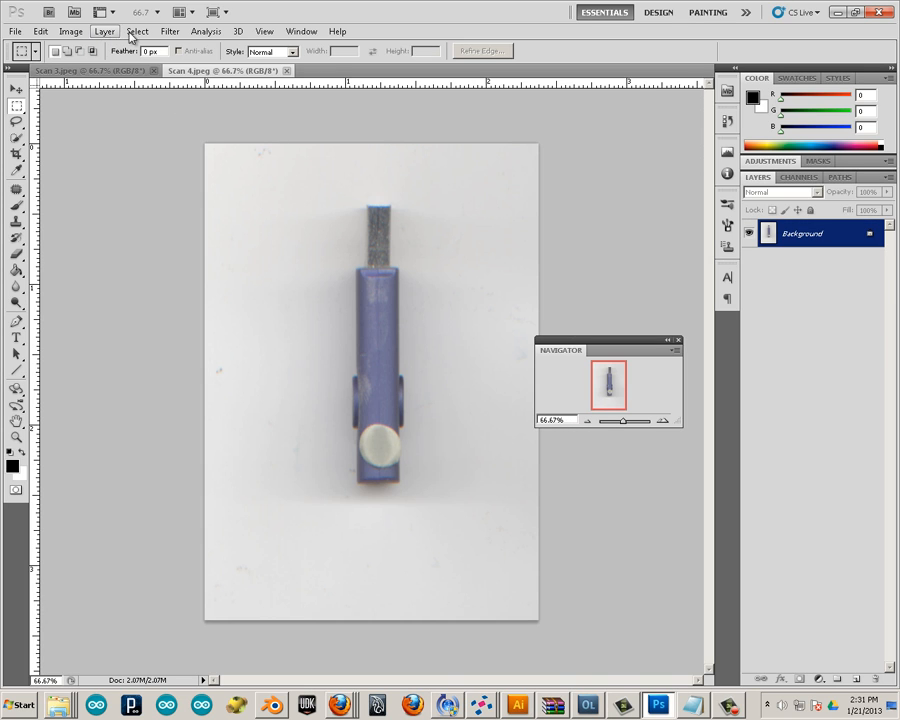
{"action": "left_click", "coordinate": [138, 32]}
{"action": "left_click", "coordinate": [138, 32]}
{"action": "left_click", "coordinate": [72, 32]}
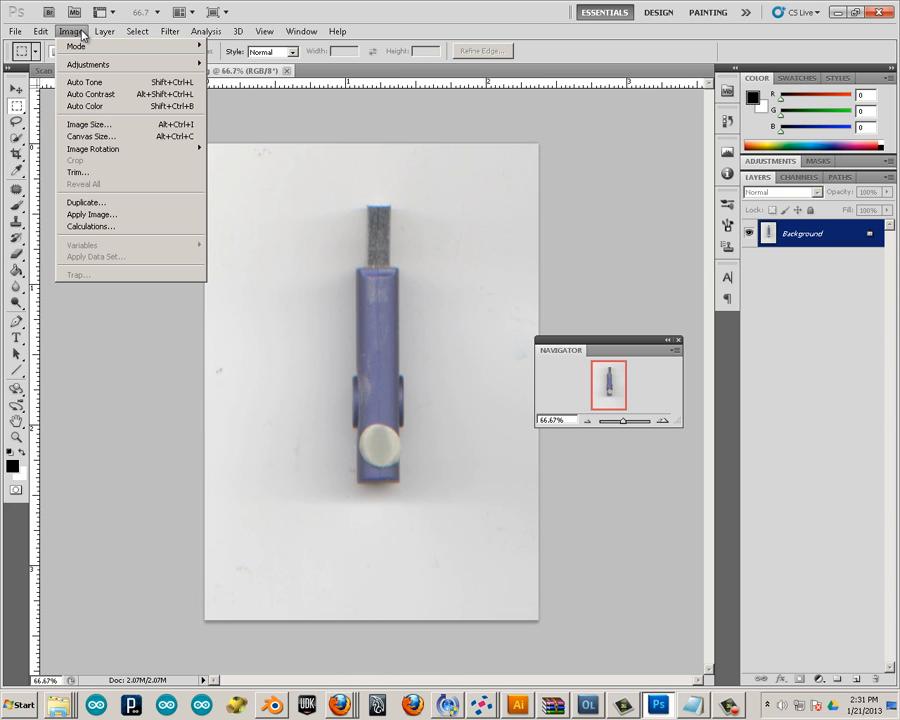
{"action": "left_click", "coordinate": [101, 136]}
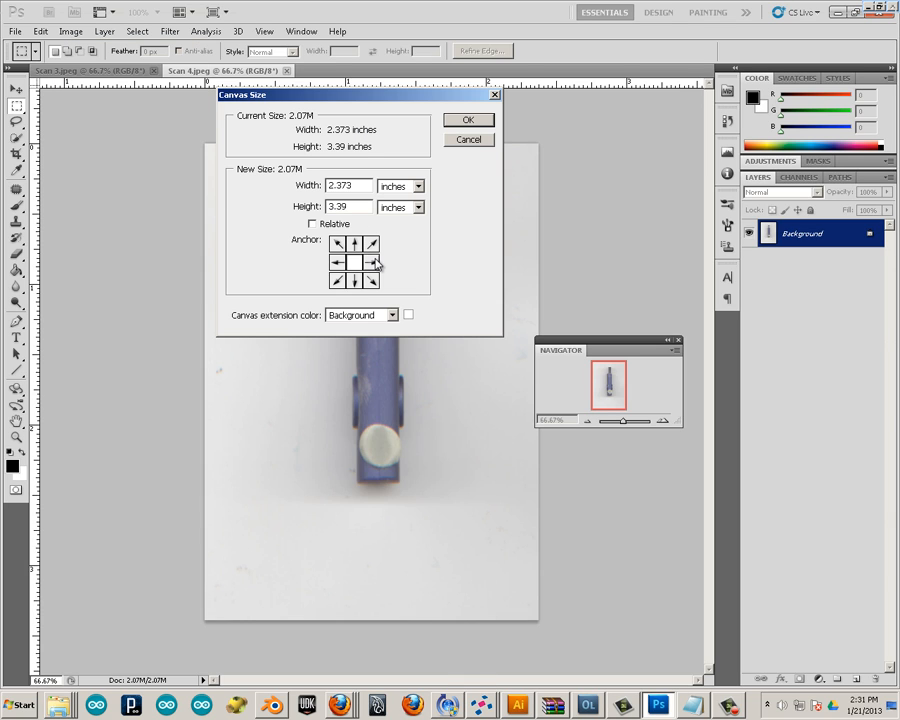
{"action": "left_click", "coordinate": [418, 187]}
{"action": "left_click", "coordinate": [392, 212]}
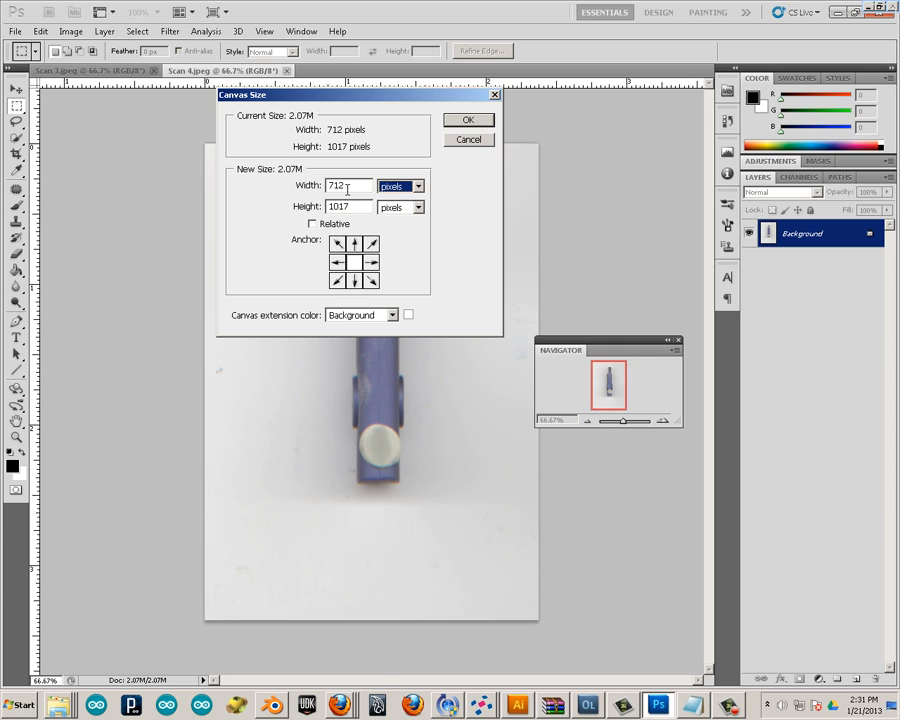
- Compare the canvas dimensions with the Notepad sizes and set Scan 4's canvas to 1024 by 1024 pixels
{"action": "left_click_drag", "start_coordinate": [346, 185], "coordinate": [307, 184]}
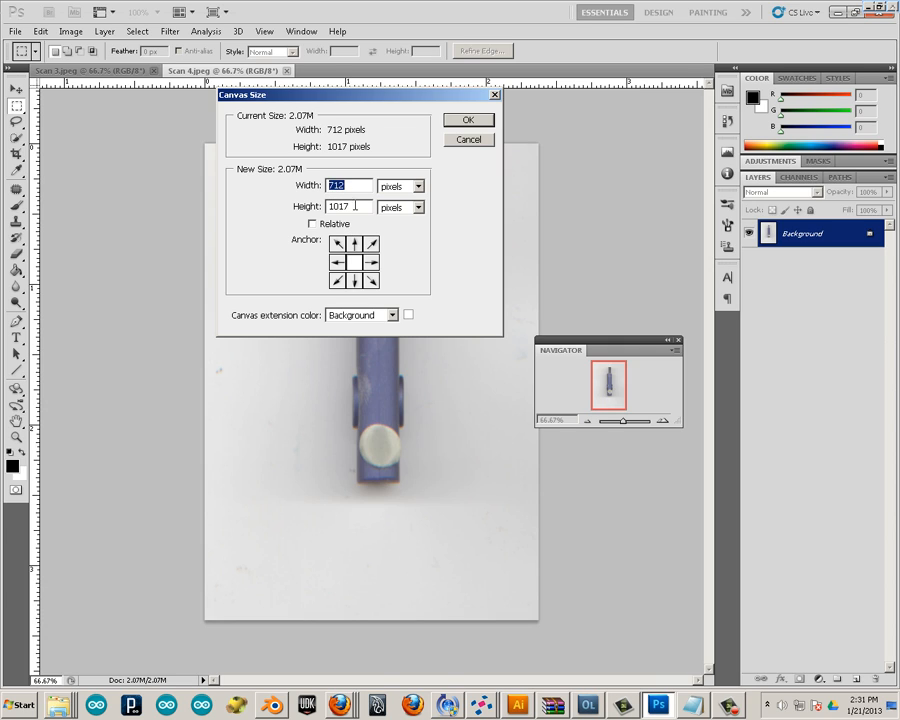
{"action": "left_click_drag", "start_coordinate": [360, 206], "coordinate": [42, 200]}
{"action": "left_click", "coordinate": [695, 703]}
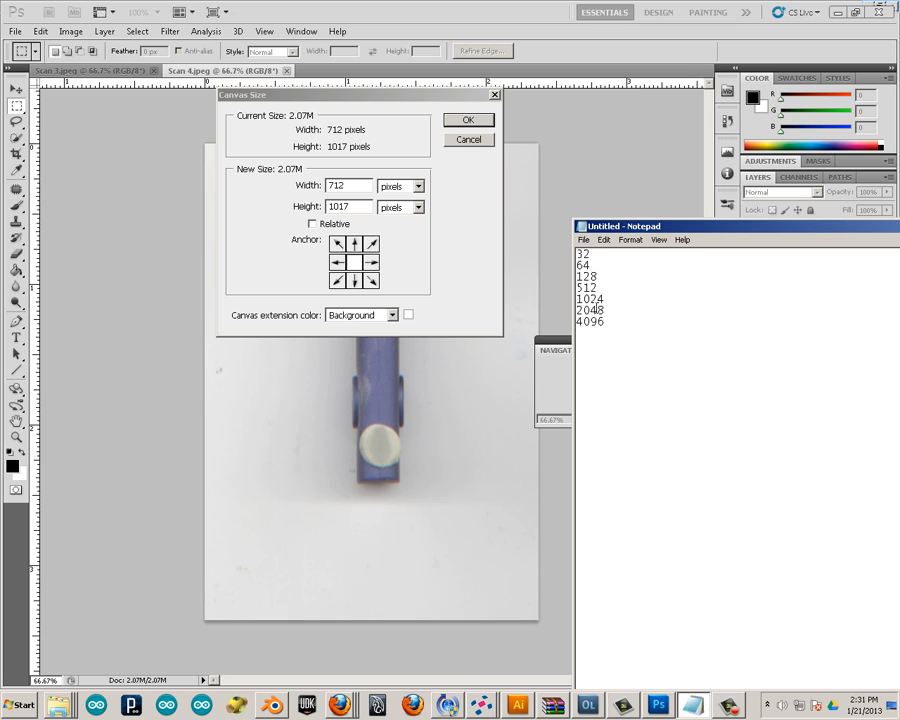
{"action": "left_click_drag", "start_coordinate": [605, 300], "coordinate": [573, 296]}
{"action": "left_click", "coordinate": [354, 189]}
{"action": "left_click", "coordinate": [300, 185]}
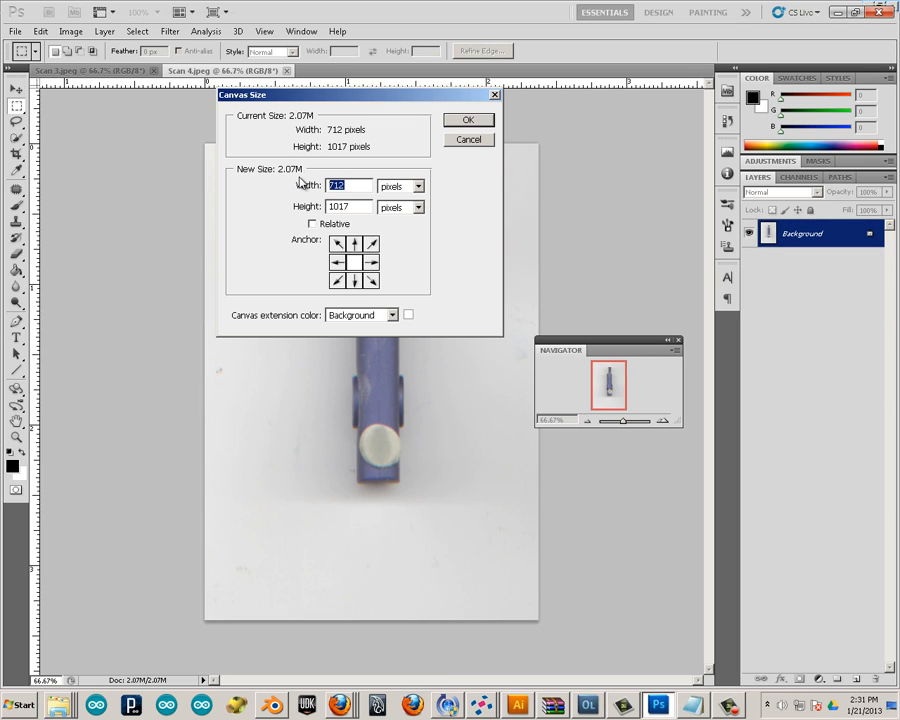
{"action": "type", "text": "1024"}
{"action": "left_click", "coordinate": [294, 203]}
{"action": "type", "text": "1024"}
{"action": "left_click", "coordinate": [467, 121]}
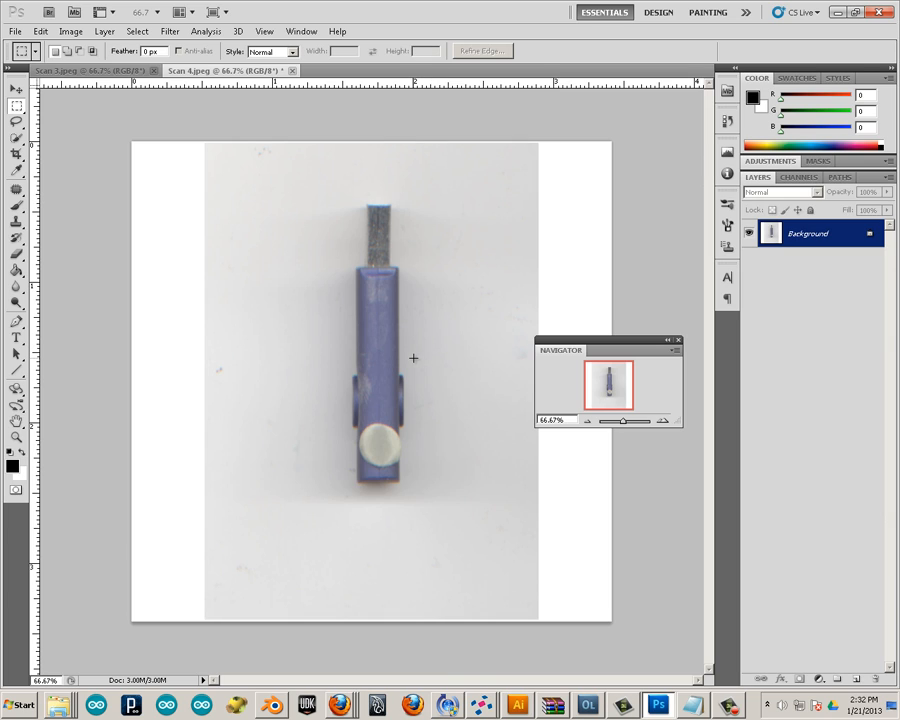
- Select a rectangular area around the USB drive in Scan 3 and copy it
{"action": "left_click", "coordinate": [96, 71]}
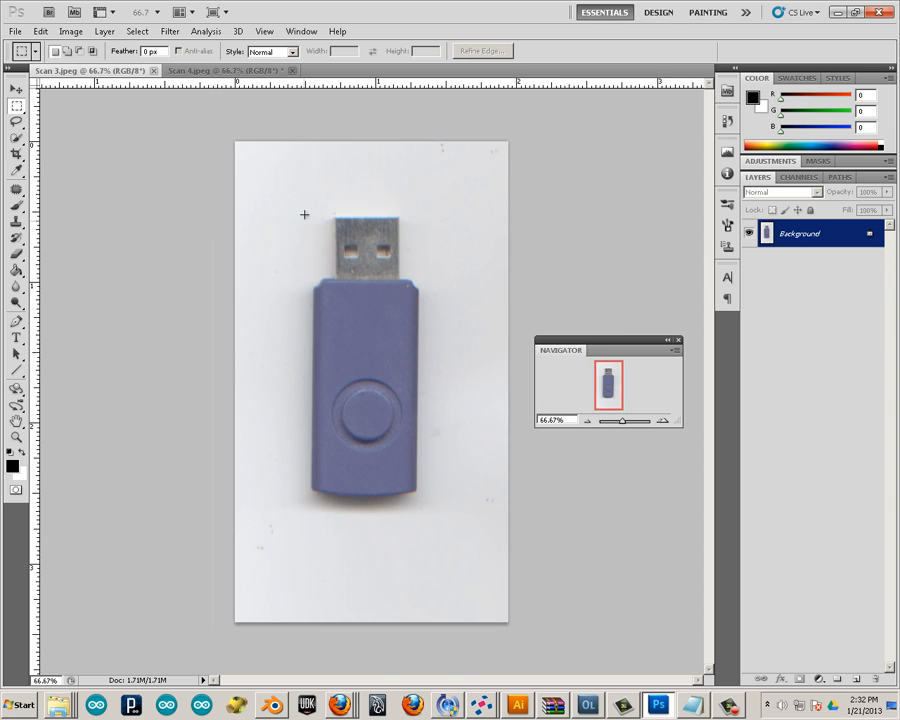
{"action": "left_click_drag", "start_coordinate": [264, 185], "coordinate": [461, 522]}
{"action": "left_click", "coordinate": [42, 31]}
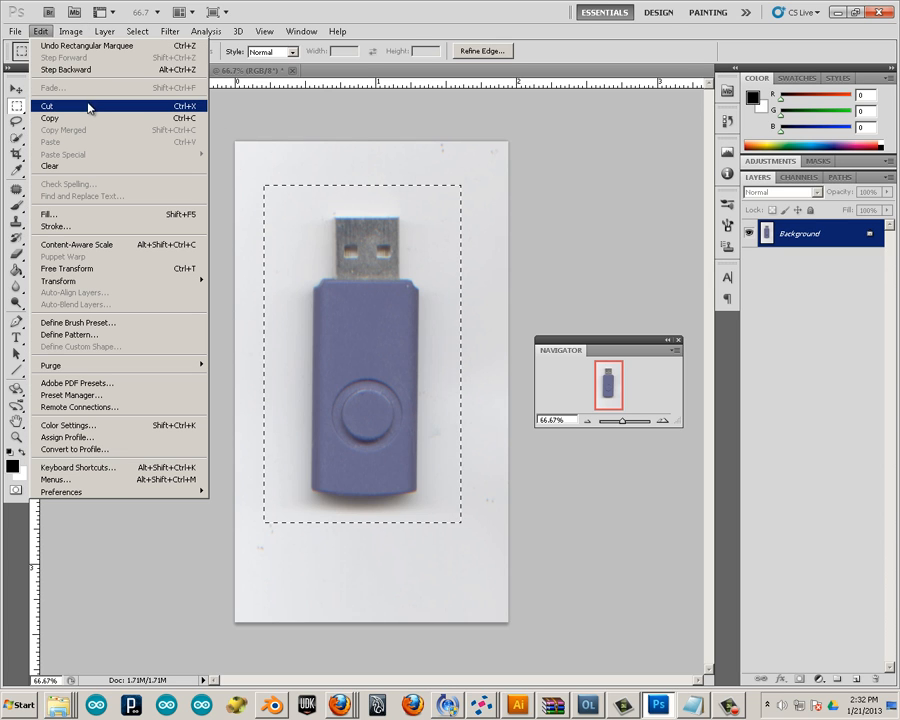
{"action": "left_click", "coordinate": [64, 86]}
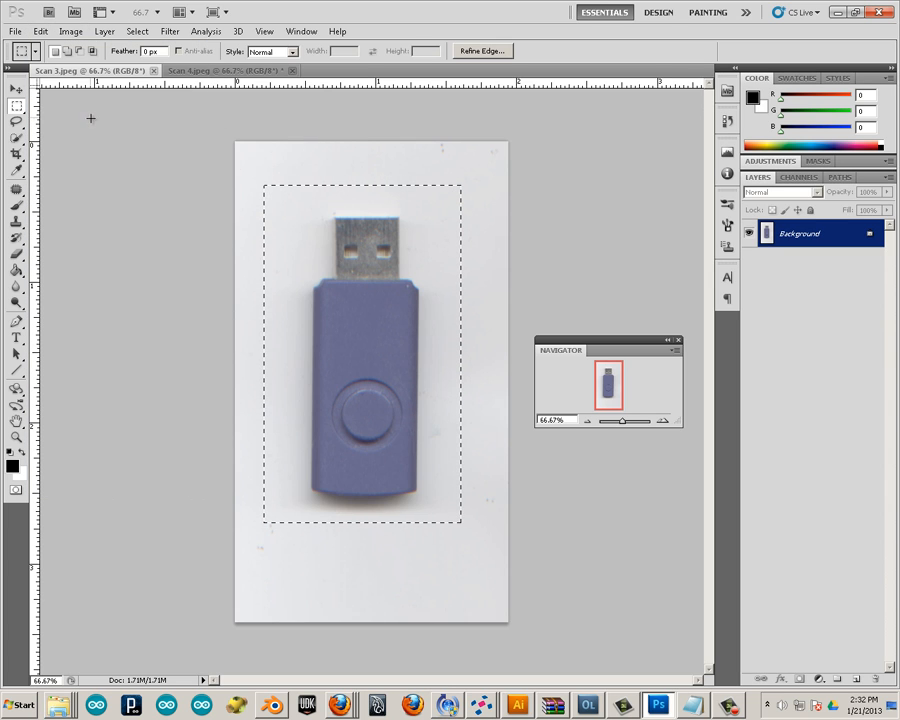
- Paste the copied front view into Scan 4 and move it to the left of the side view
{"action": "left_click", "coordinate": [212, 71]}
{"action": "left_click", "coordinate": [42, 31]}
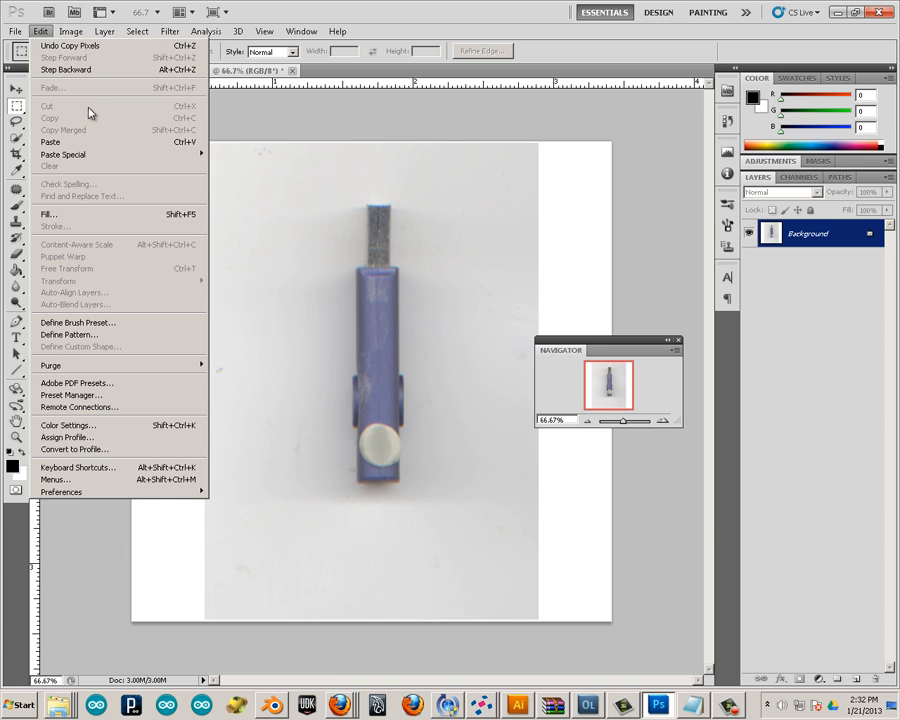
{"action": "left_click", "coordinate": [92, 140]}
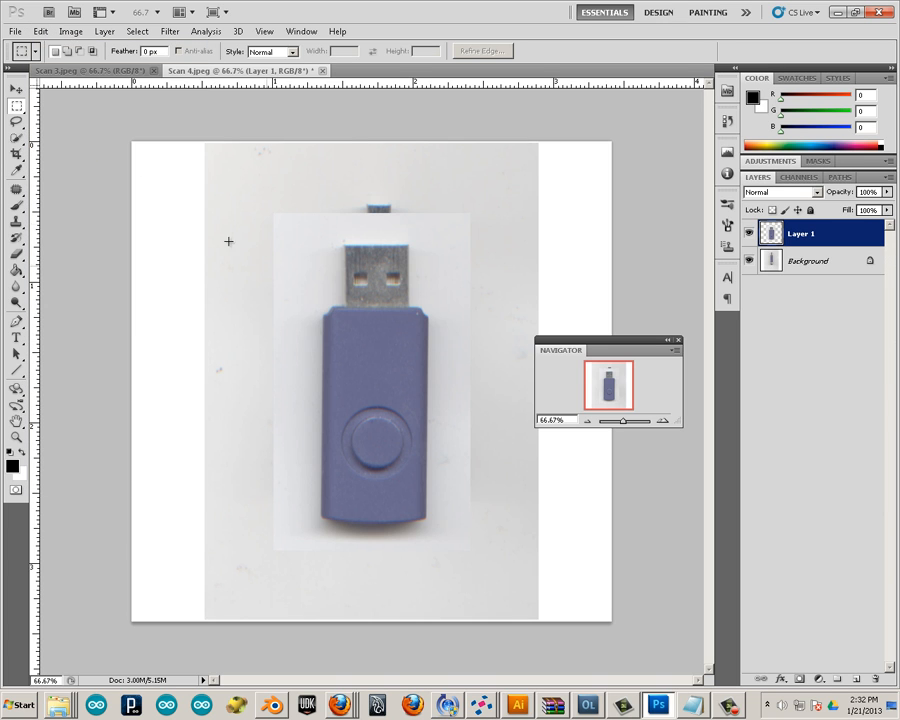
{"action": "left_click", "coordinate": [16, 89]}
{"action": "left_click_drag", "start_coordinate": [371, 378], "coordinate": [269, 368]}
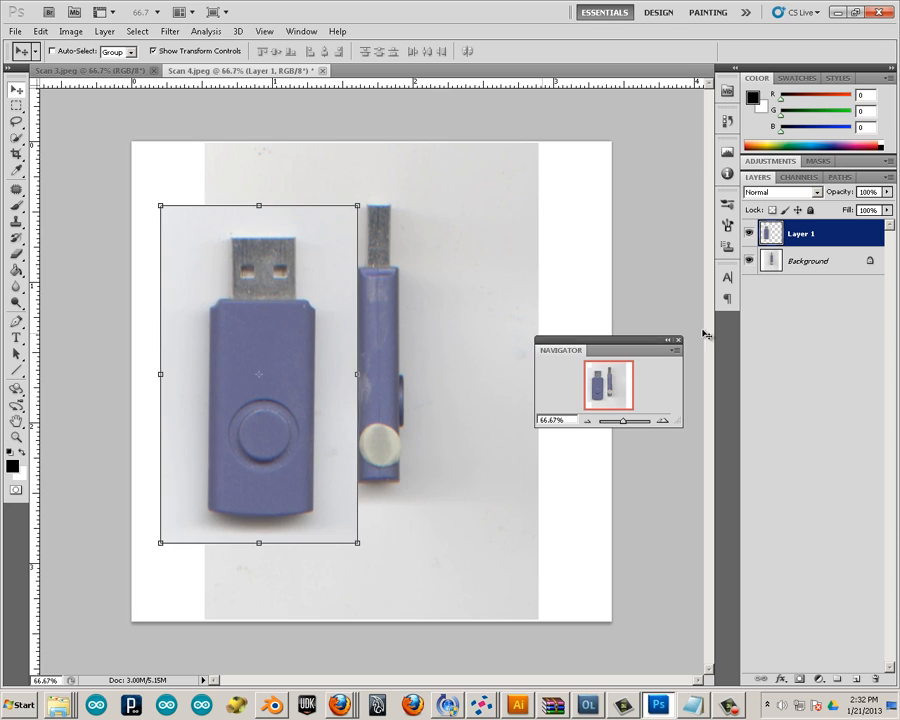
- Convert the locked Background into a regular layer and move it to line up the side view with the front view
{"action": "left_click", "coordinate": [806, 269]}
{"action": "left_click_drag", "start_coordinate": [462, 343], "coordinate": [500, 342]}
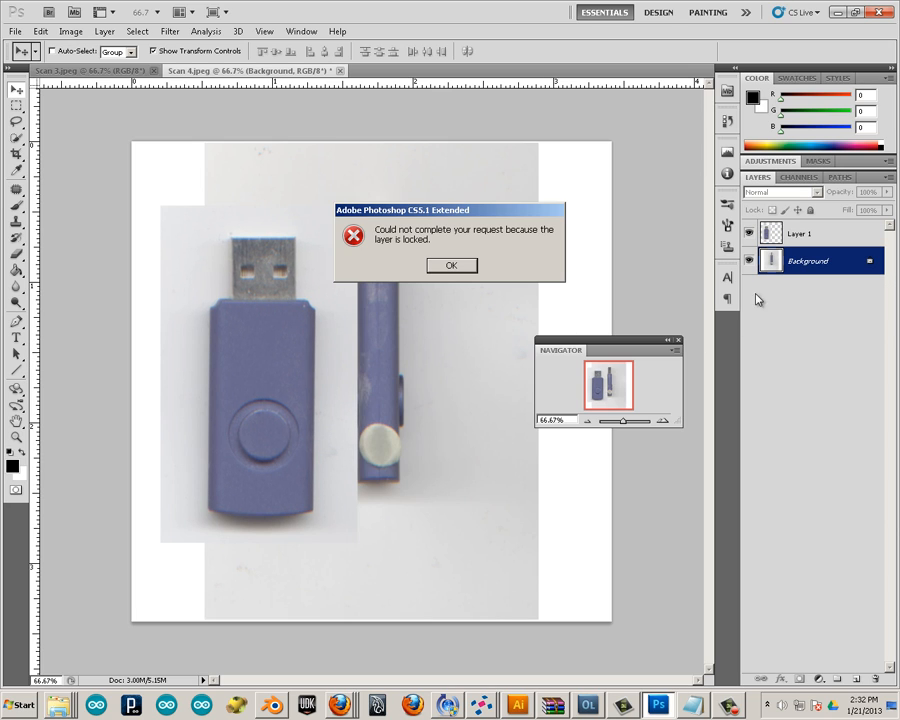
{"action": "left_click", "coordinate": [462, 264]}
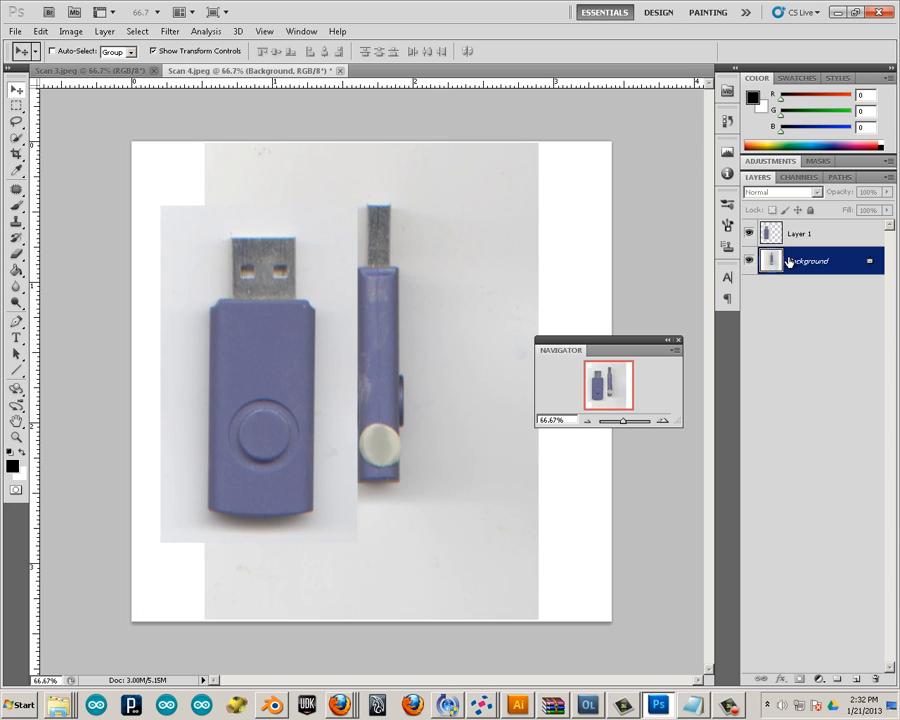
{"action": "double_click", "coordinate": [871, 265]}
{"action": "left_click", "coordinate": [480, 169]}
{"action": "left_click_drag", "start_coordinate": [407, 291], "coordinate": [418, 350]}
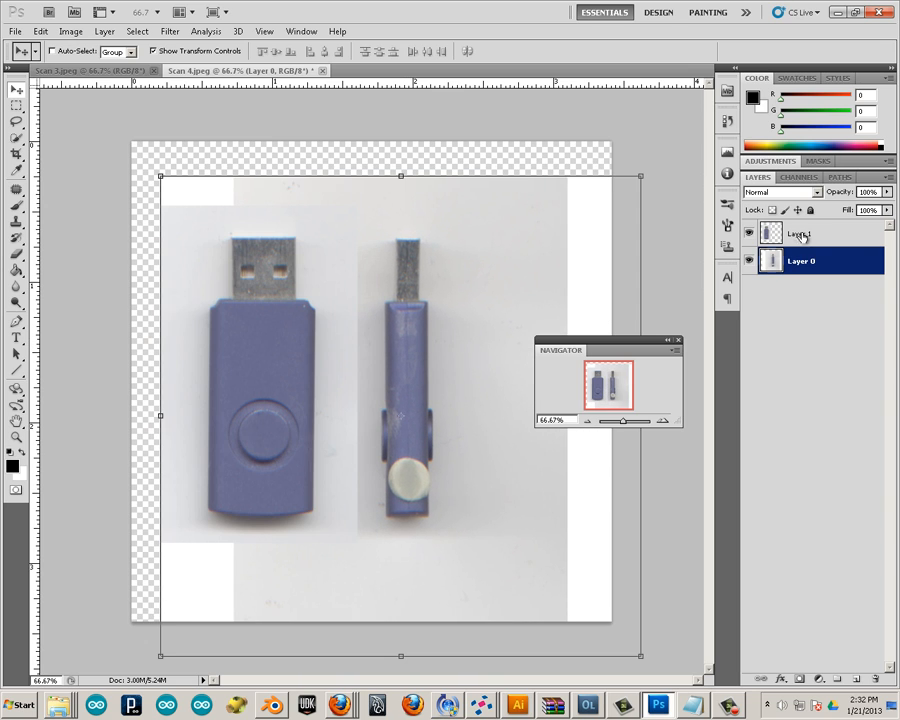
- Select both layers and move them together slightly to the right on the canvas
{"action": "left_click", "coordinate": [830, 240], "text": "shift"}
{"action": "left_click_drag", "start_coordinate": [307, 382], "coordinate": [329, 382]}
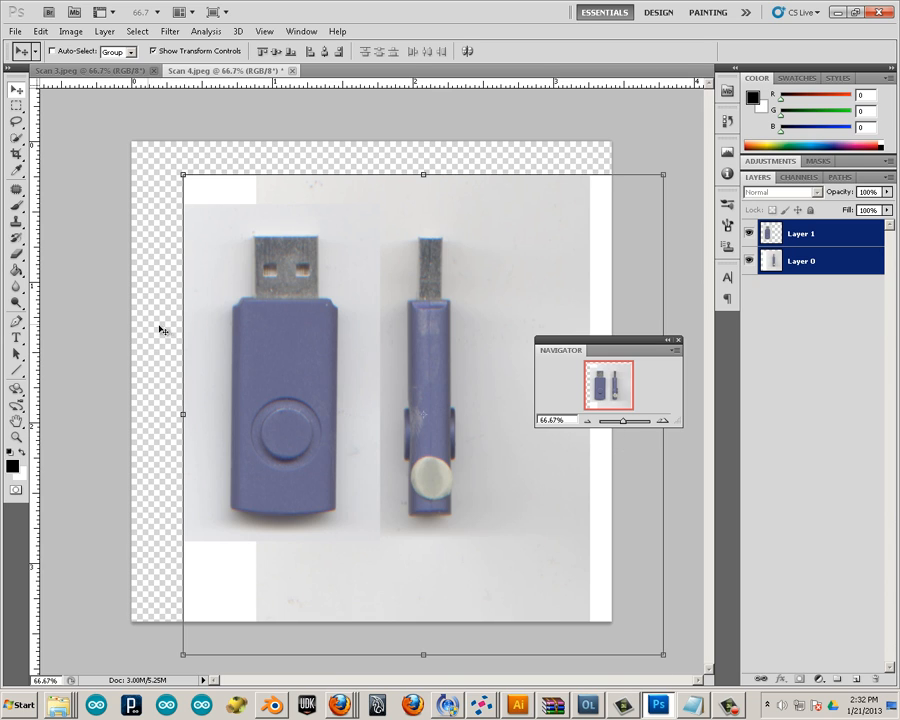
- Choose the Paint Bucket and sample the light grey scan background beside the front view as the foreground colour
{"action": "left_click", "coordinate": [16, 270]}
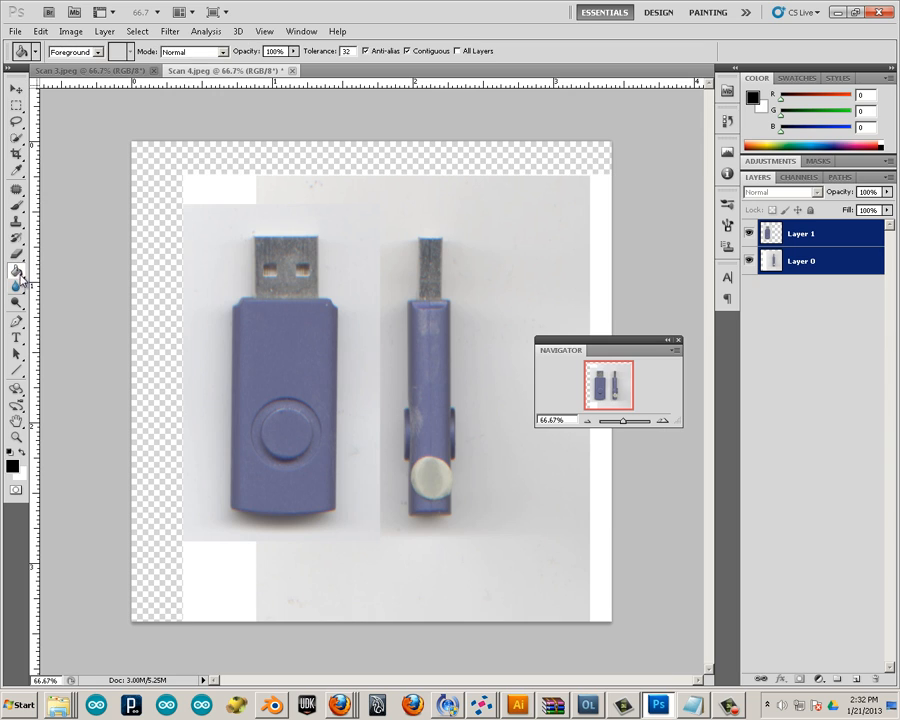
{"action": "key", "text": "alt"}
{"action": "key", "text": "alt"}
{"action": "left_click", "coordinate": [208, 284], "text": "alt"}
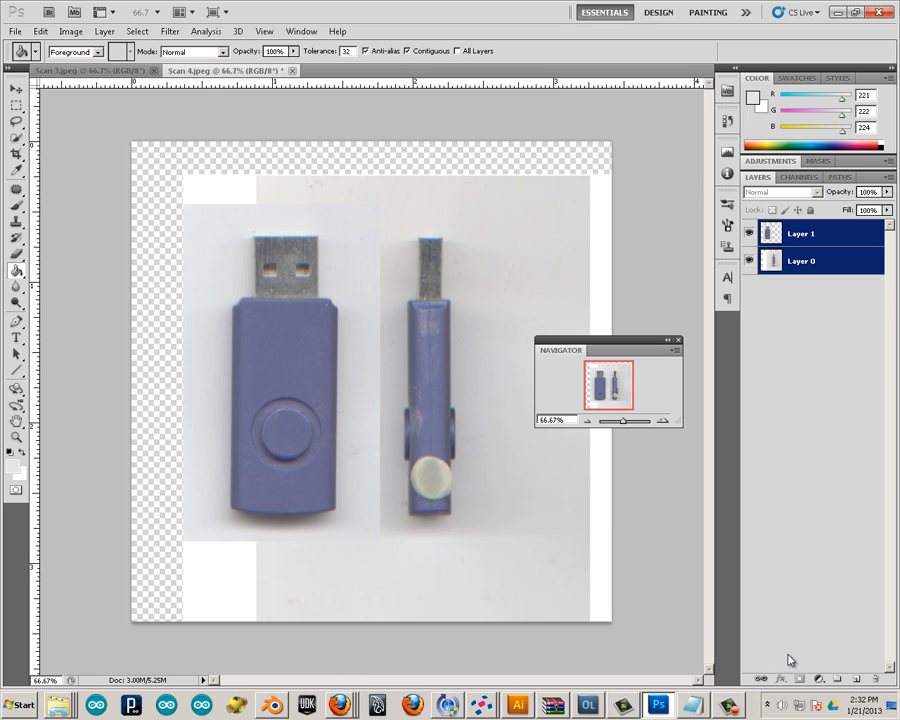
- Try to fill the transparent canvas area with the sampled grey on Layer 1, and undo the fill
{"action": "left_click", "coordinate": [141, 337]}
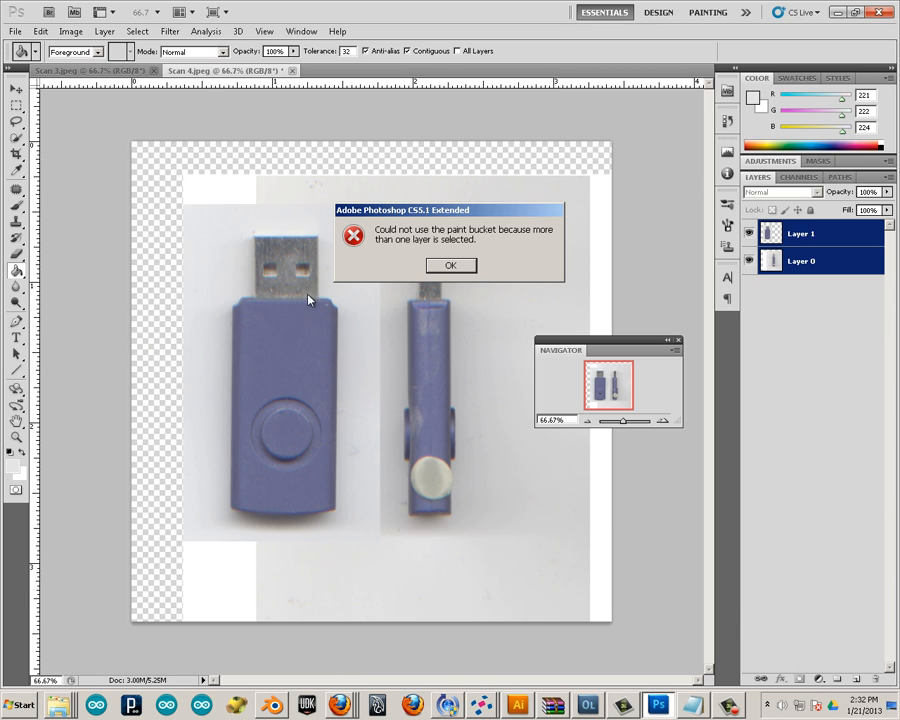
{"action": "left_click", "coordinate": [462, 264]}
{"action": "left_click", "coordinate": [790, 330]}
{"action": "left_click", "coordinate": [815, 262]}
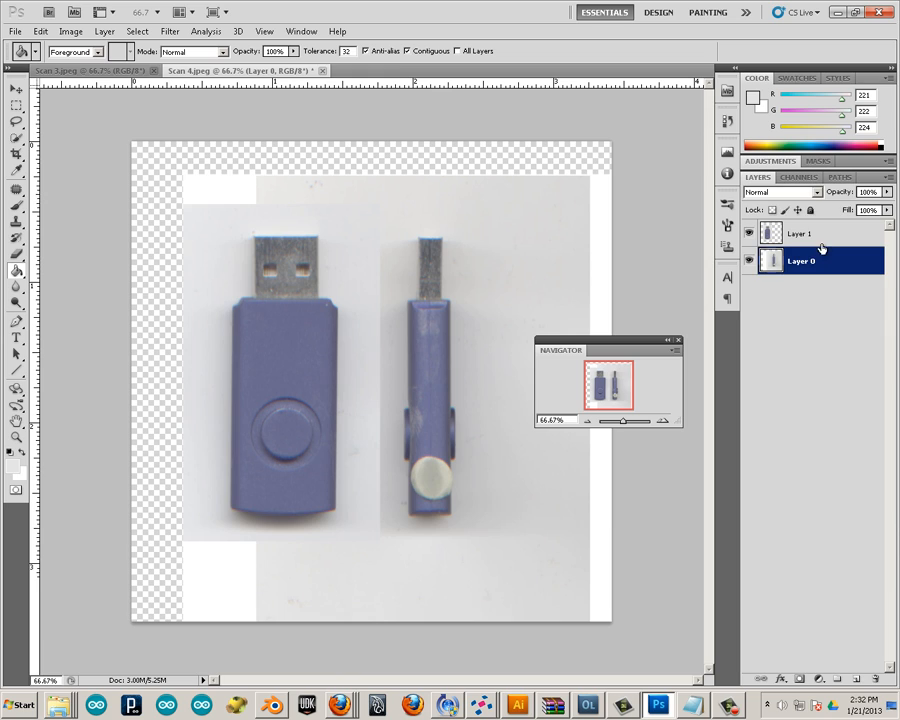
{"action": "left_click", "coordinate": [815, 236]}
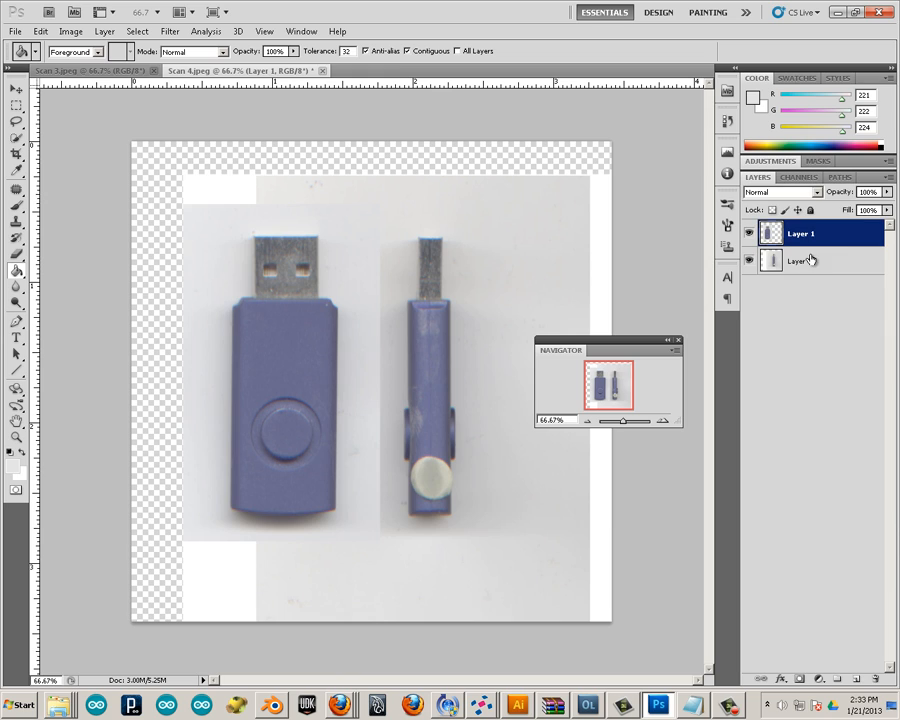
{"action": "left_click", "coordinate": [157, 299]}
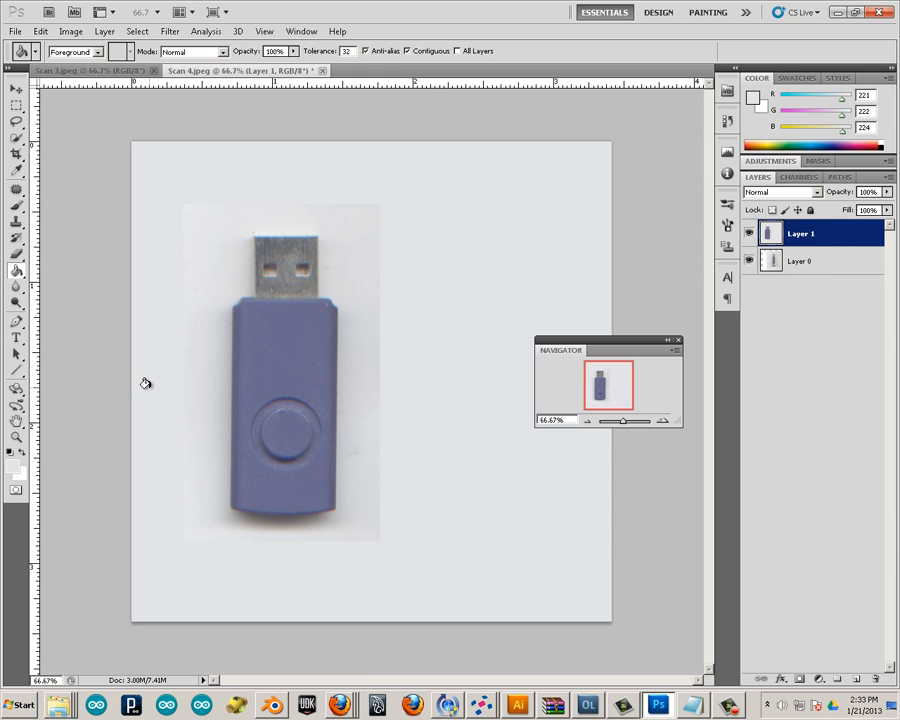
{"action": "key", "text": "ctrl+z"}
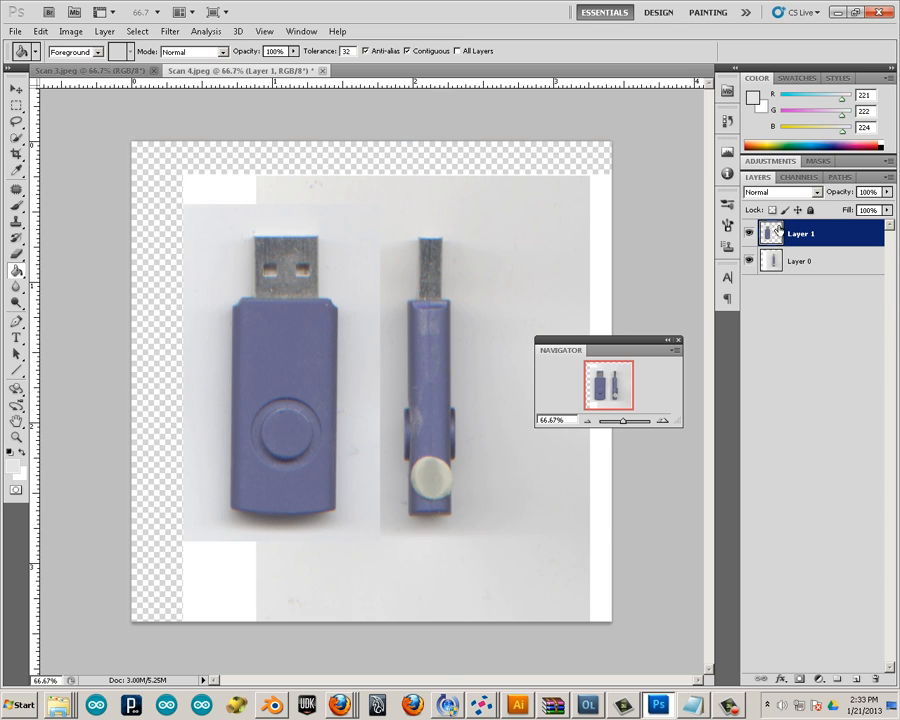
- Add a new layer, move it below Layer 0 and fill it with the sampled light grey
{"action": "left_click", "coordinate": [855, 680]}
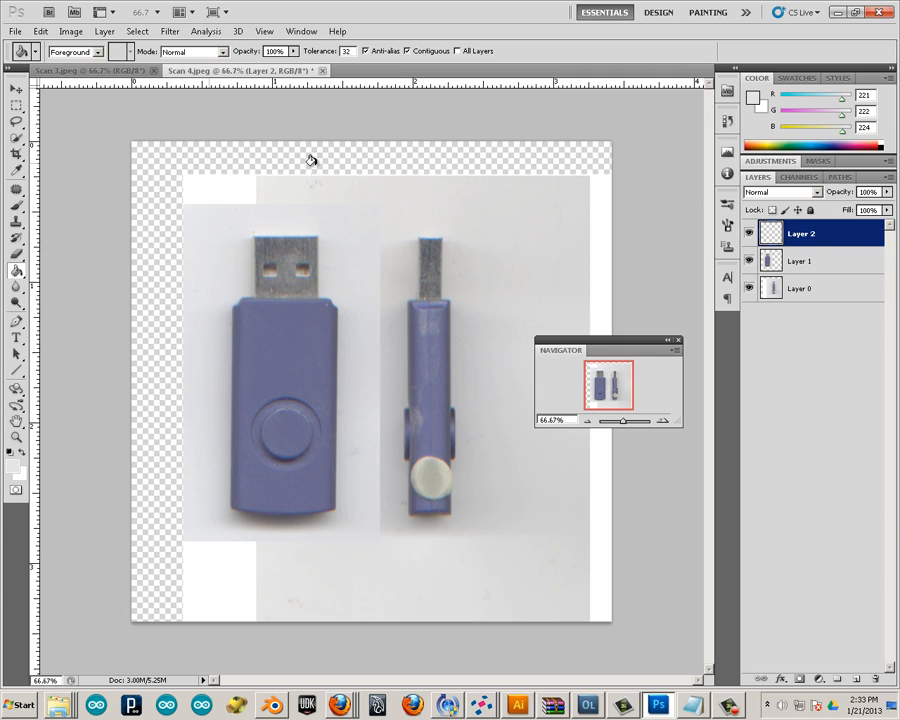
{"action": "left_click_drag", "start_coordinate": [808, 235], "coordinate": [823, 300]}
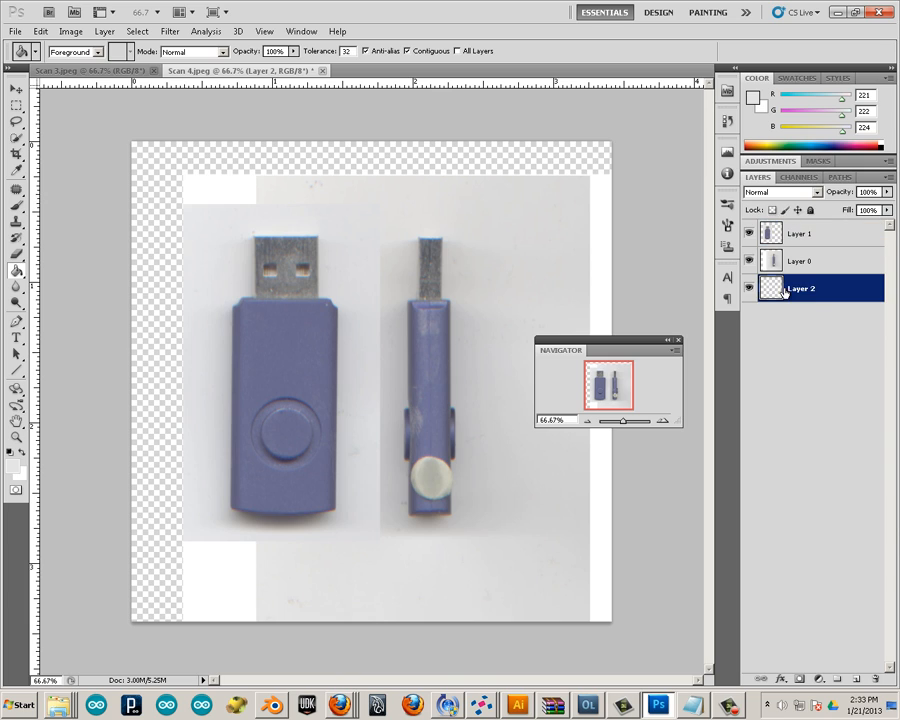
{"action": "left_click", "coordinate": [450, 153]}
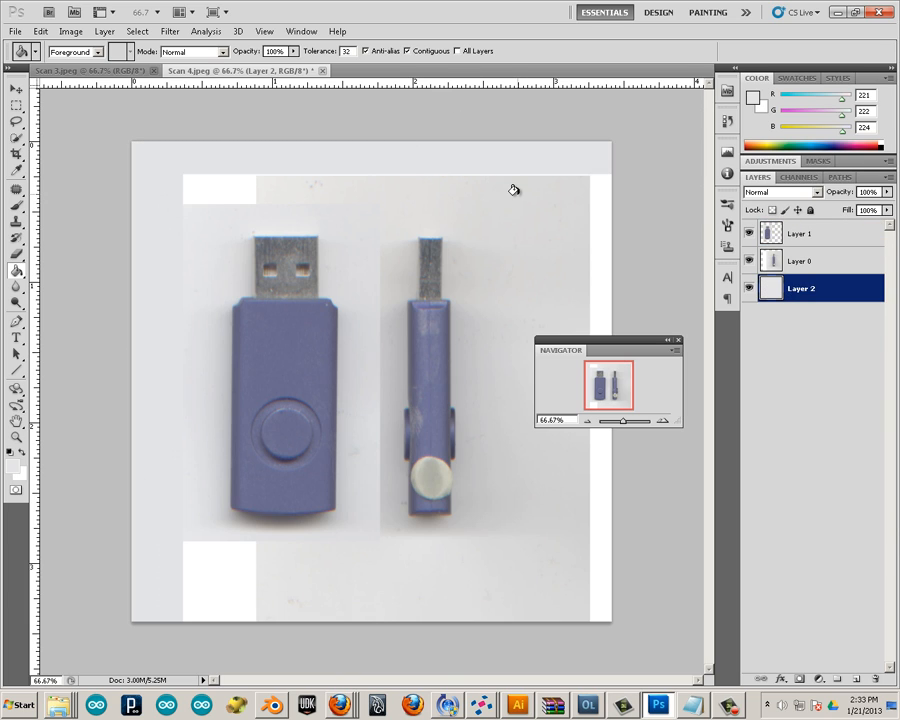
- Fill the white areas around the scan on Layer 0 with the same light grey
{"action": "left_click", "coordinate": [856, 236]}
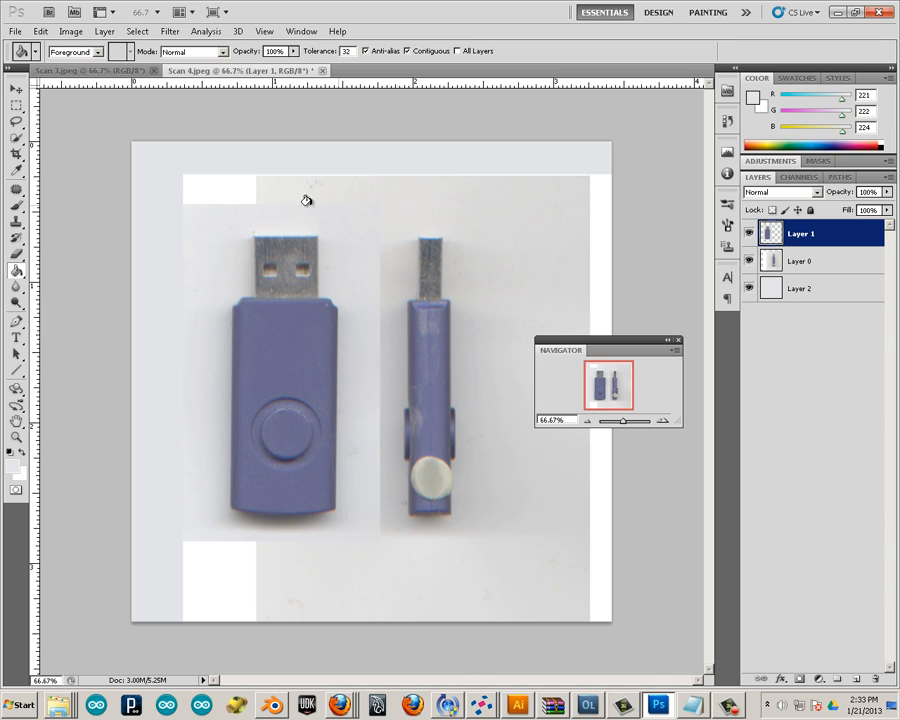
{"action": "left_click", "coordinate": [252, 191]}
{"action": "key", "text": "ctrl+z"}
{"action": "left_click", "coordinate": [812, 268]}
{"action": "left_click", "coordinate": [595, 218]}
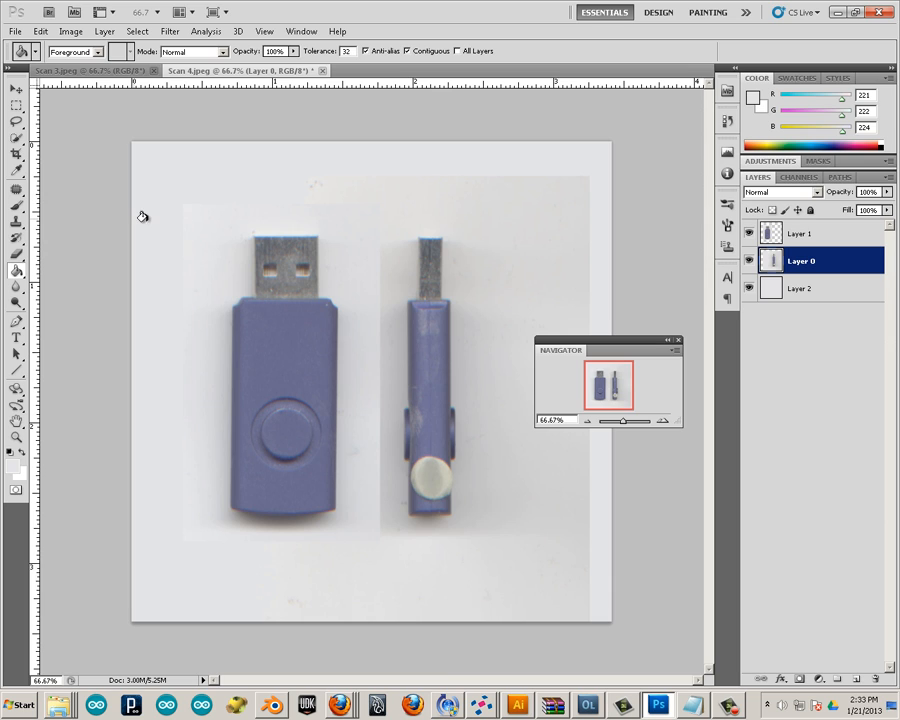
- Sample a darker grey from the scan background, try filling the strip along the canvas's right edge with it, and undo the fill
{"action": "left_click", "coordinate": [598, 244], "text": "alt"}
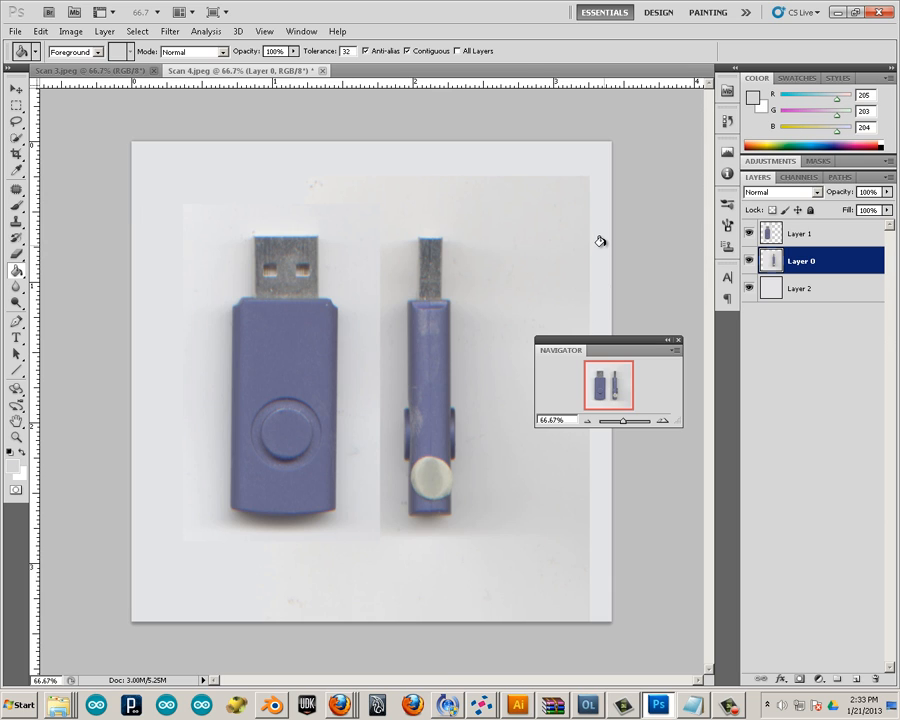
{"action": "left_click", "coordinate": [600, 246]}
{"action": "key", "text": "ctrl+z"}
{"action": "left_click", "coordinate": [40, 31]}
{"action": "left_click", "coordinate": [17, 90]}
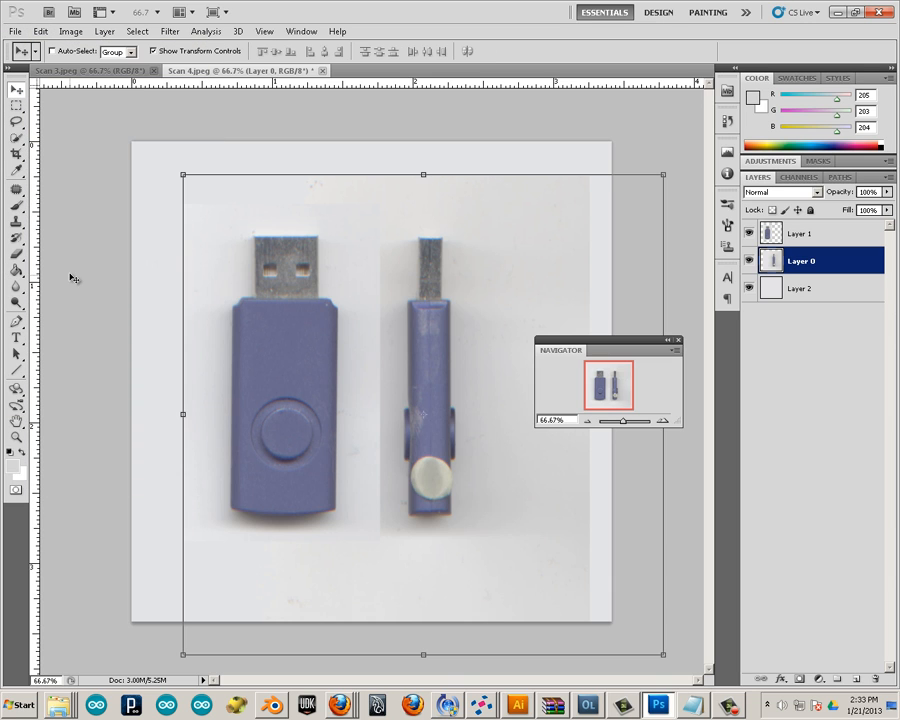
- Save a copy of the image as a PNG named thumbdrive in the Unit 6 folder, with interlacing set to None
{"action": "left_click", "coordinate": [16, 31]}
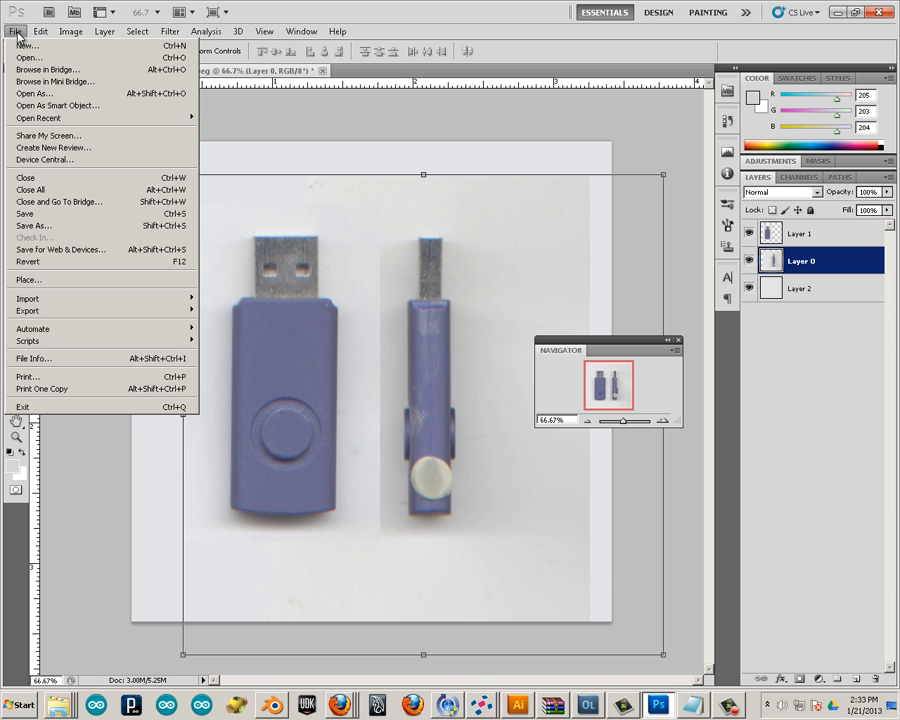
{"action": "left_click", "coordinate": [67, 226]}
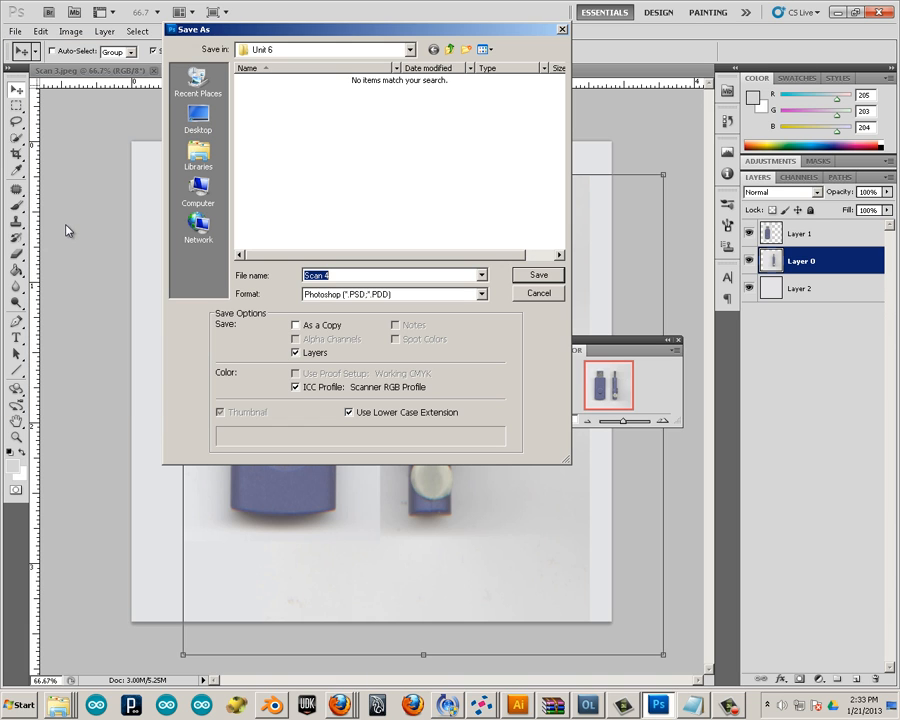
{"action": "left_click", "coordinate": [374, 296]}
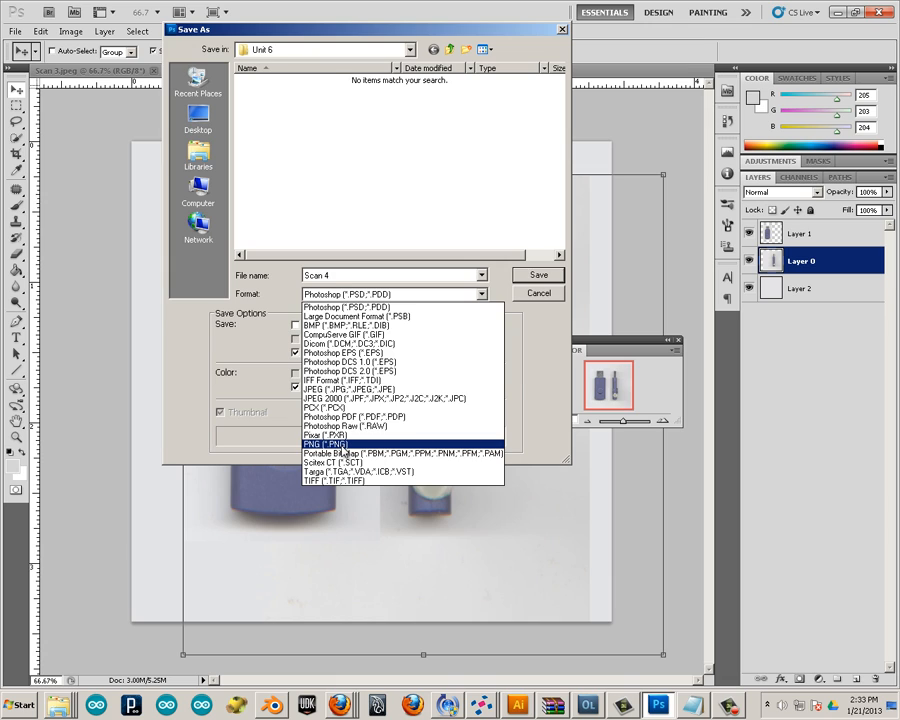
{"action": "left_click", "coordinate": [342, 446]}
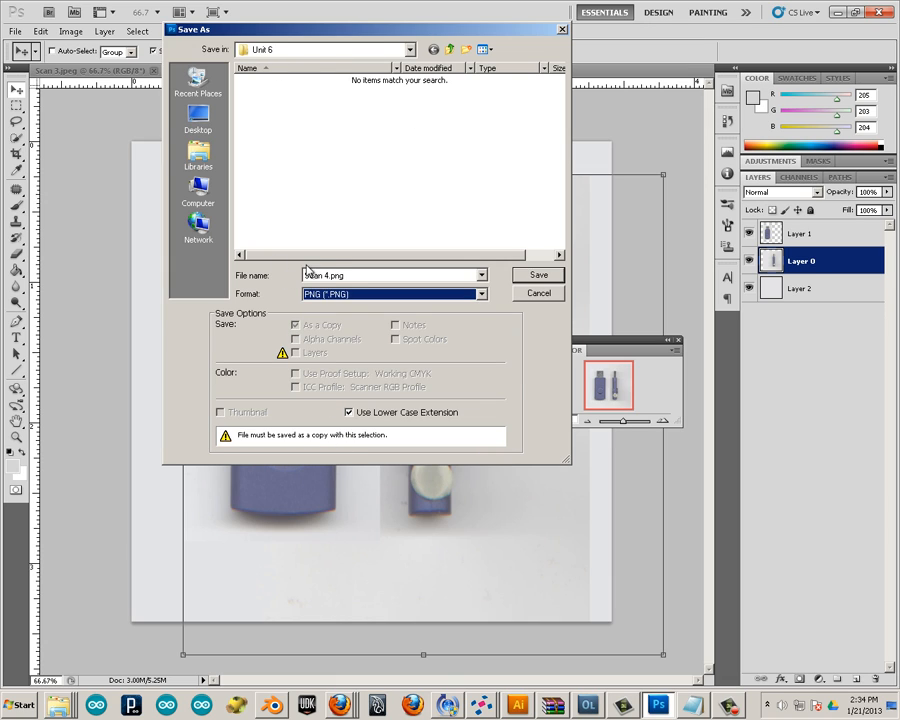
{"action": "left_click", "coordinate": [361, 279]}
{"action": "type", "text": "f"}
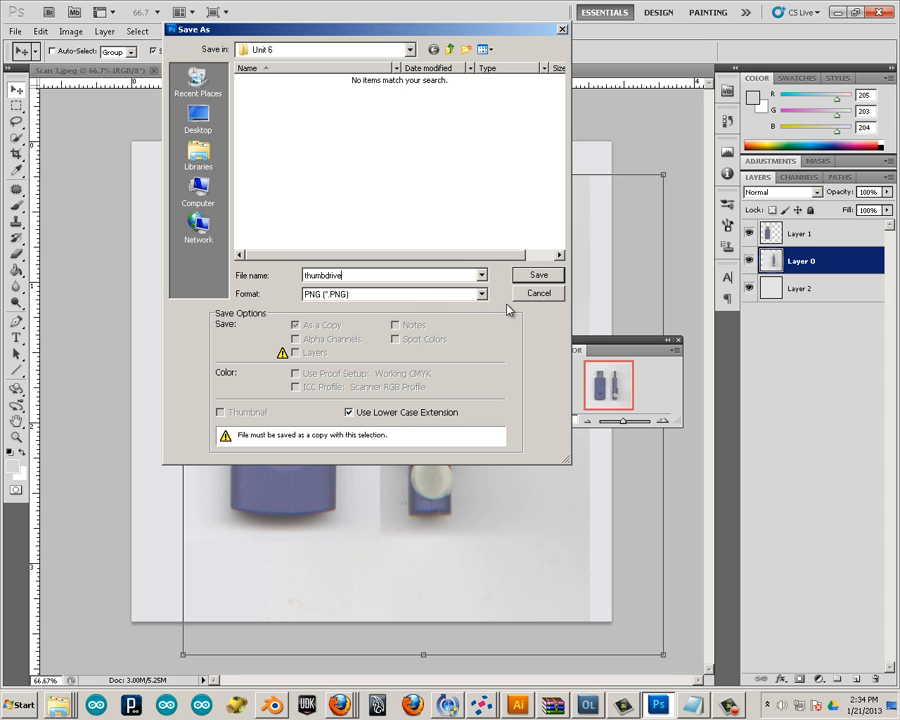
{"action": "left_click", "coordinate": [545, 276]}
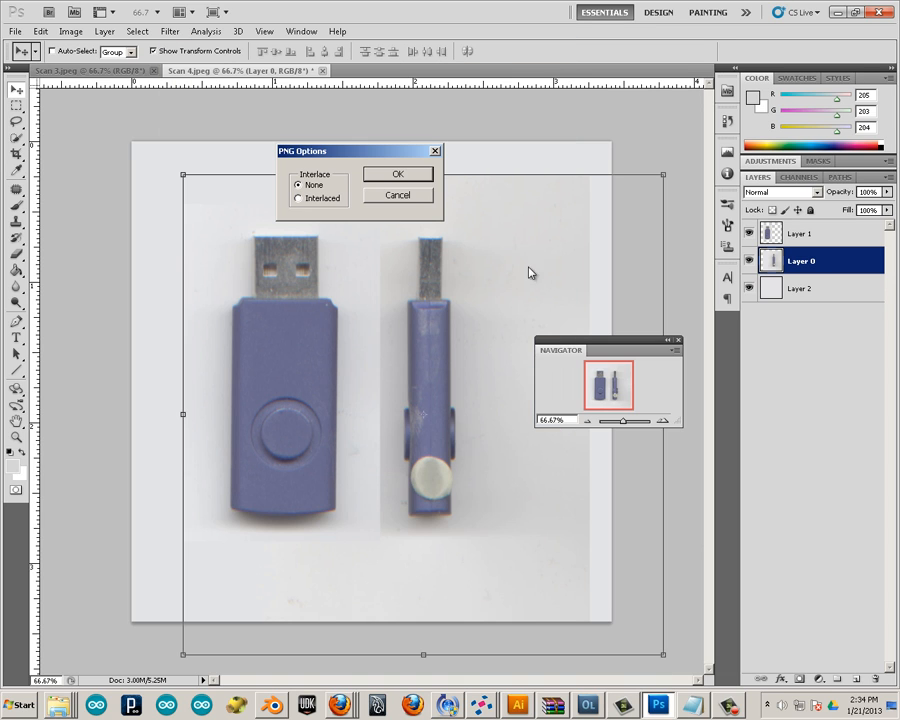
{"action": "left_click", "coordinate": [395, 174]}
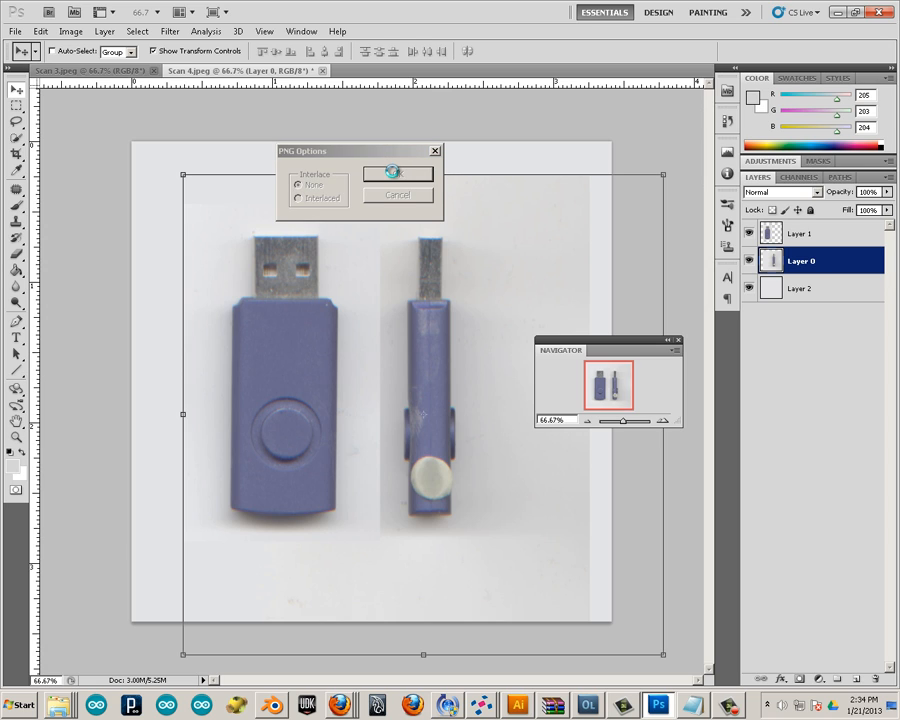